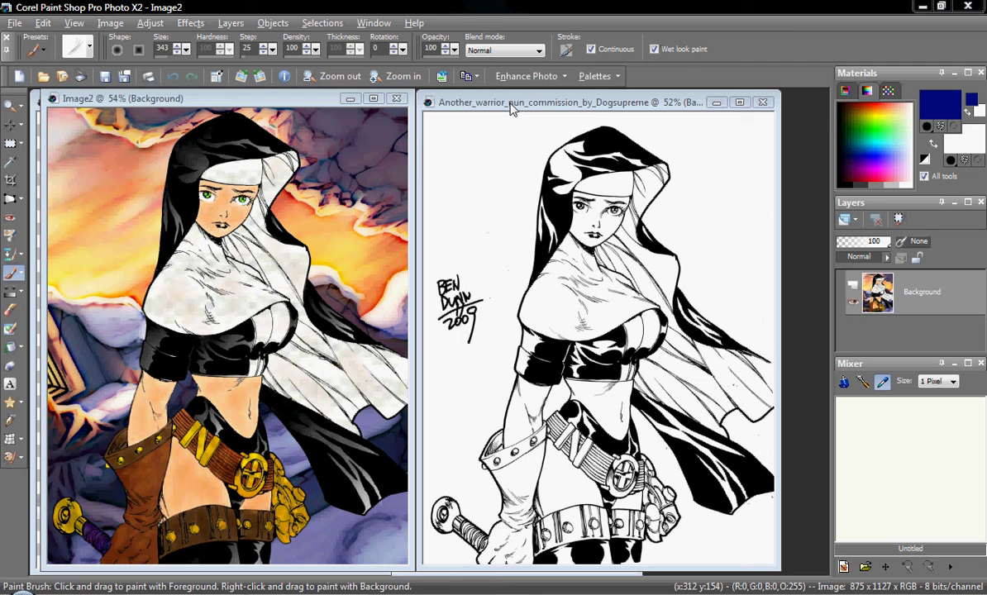
Rearrange the nun image windows and close the coloured Image2 nun
left_click_drag(511, 108, 519, 107)
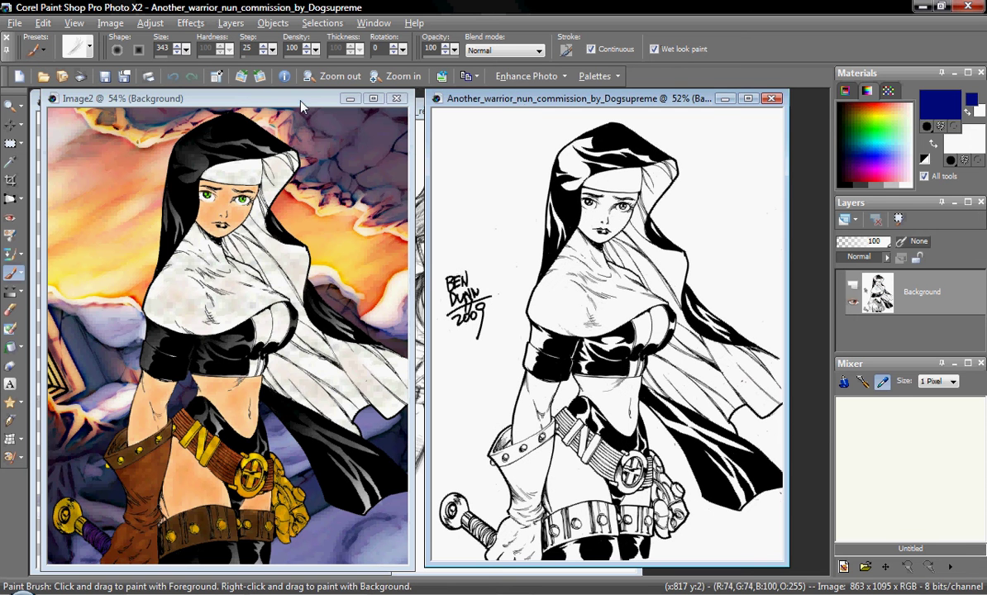
left_click_drag(300, 101, 309, 102)
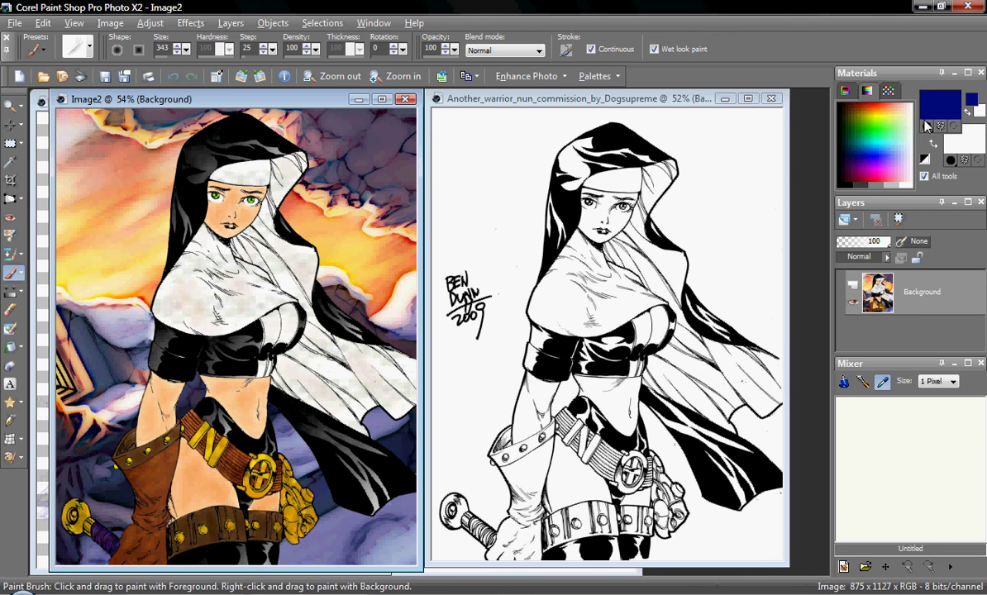
key("ctrl+F4")
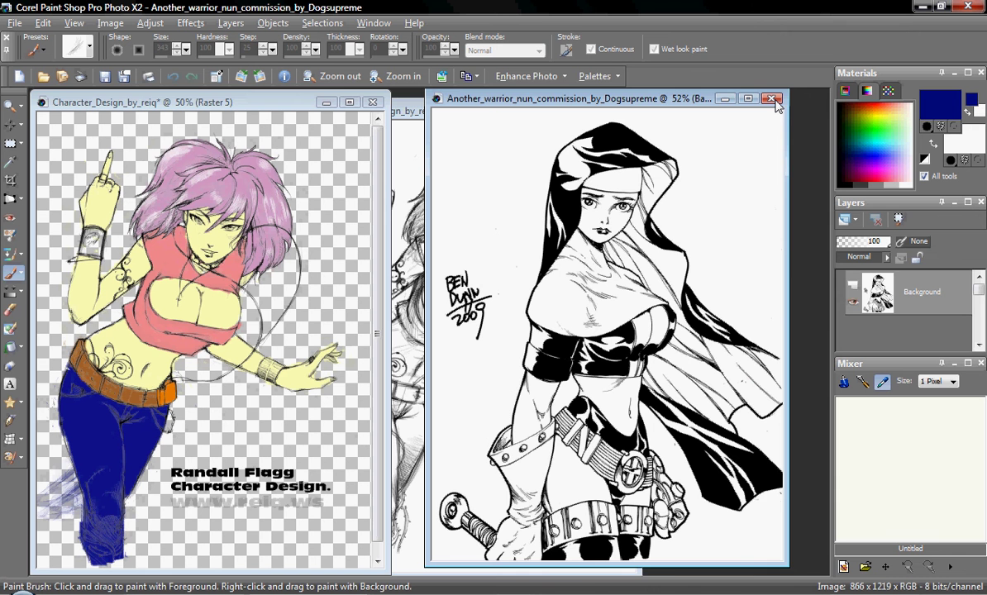
Close Another_warrior_nun and position the Character_Design pencil sketch beside its coloured version
left_click(771, 99)
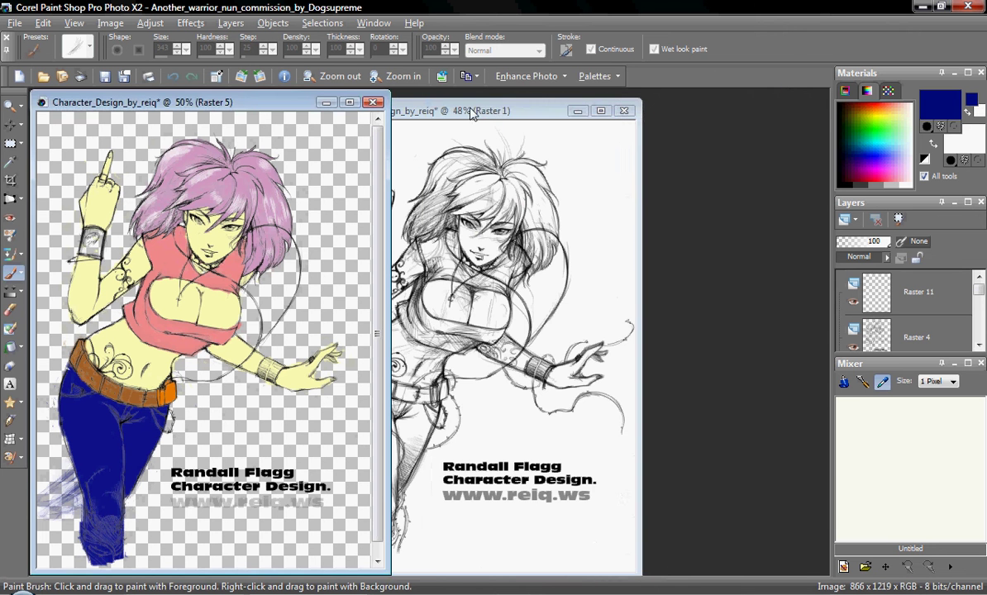
mouse_move(471, 113)
left_mouse_down()
mouse_move(460, 91)
mouse_move(532, 111)
left_mouse_up()
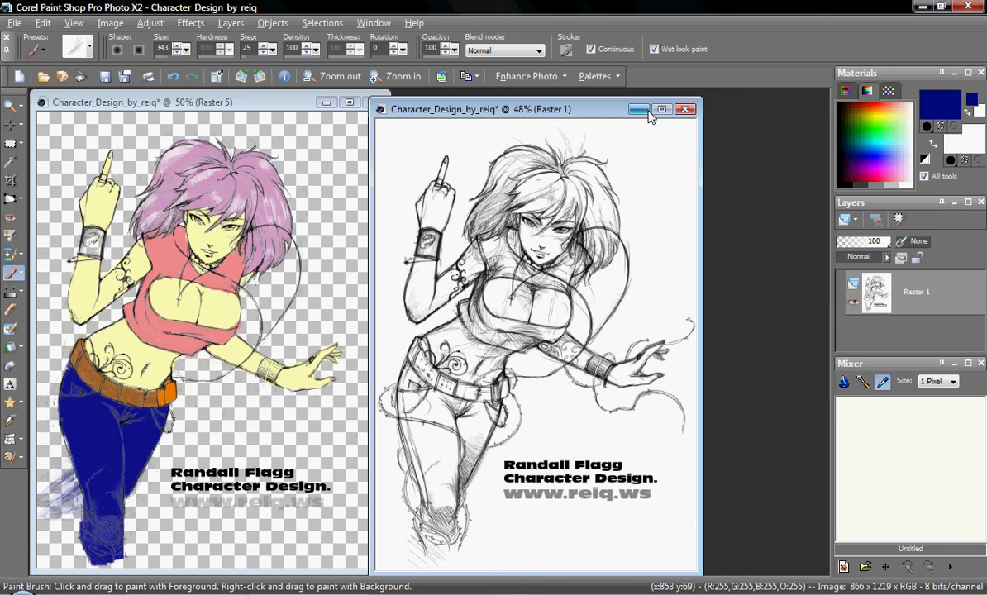
left_click_drag(583, 112, 598, 107)
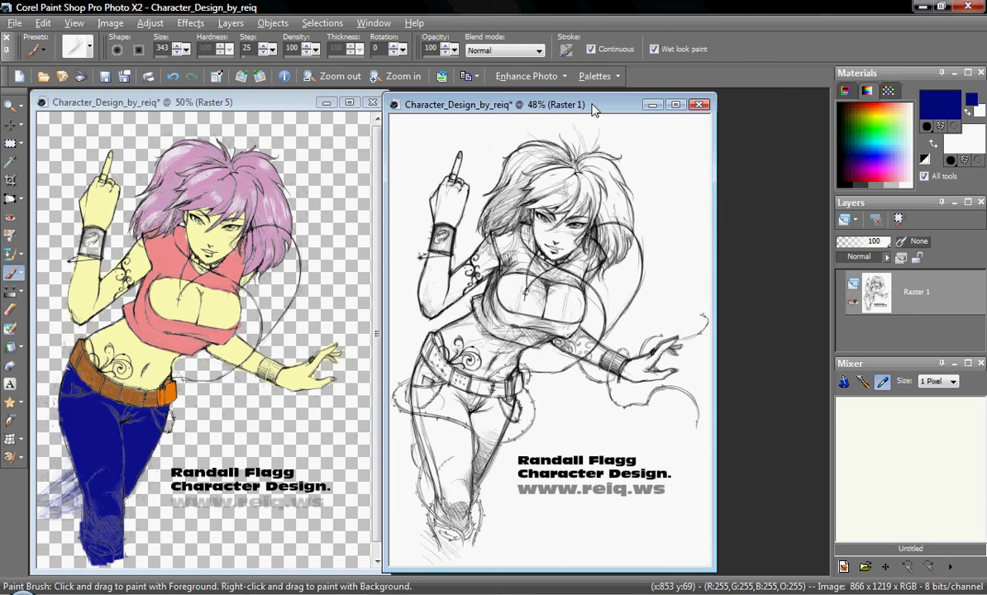
mouse_move(463, 124)
left_mouse_down()
mouse_move(413, 194)
mouse_move(402, 183)
mouse_move(408, 200)
left_mouse_up()
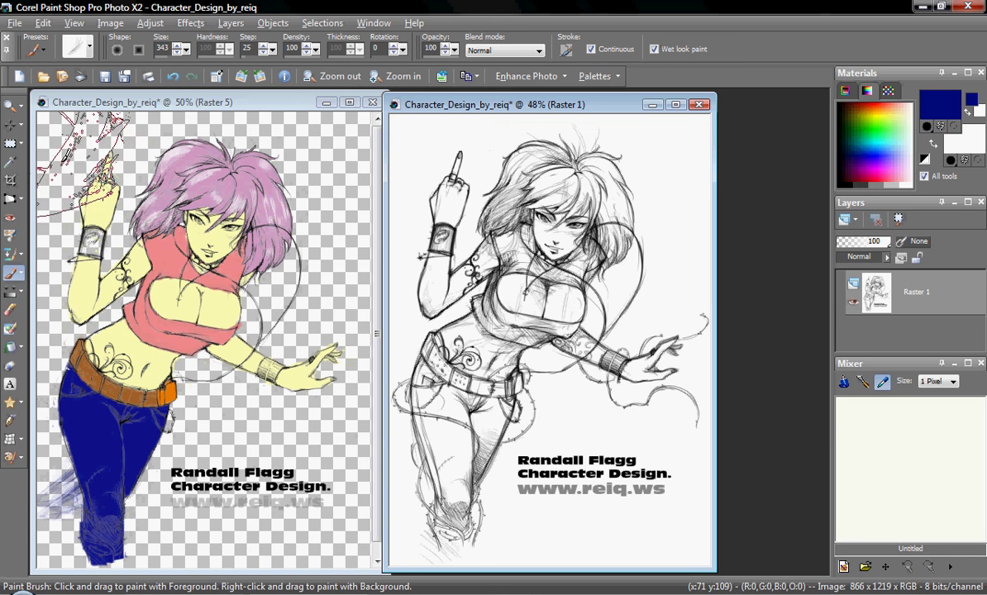
left_click_drag(529, 109, 542, 107)
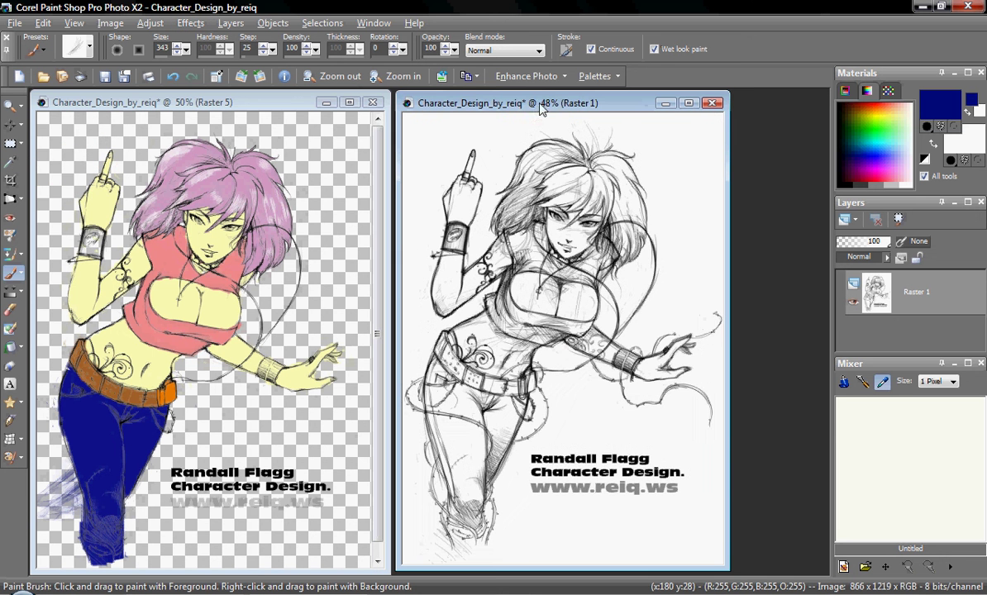
left_click(190, 23)
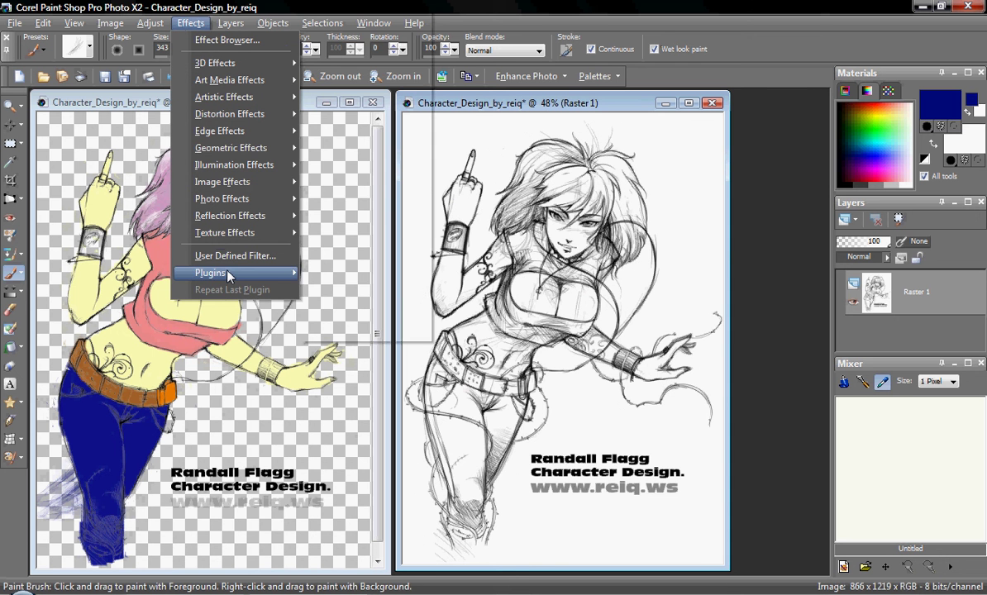
mouse_move(229, 276)
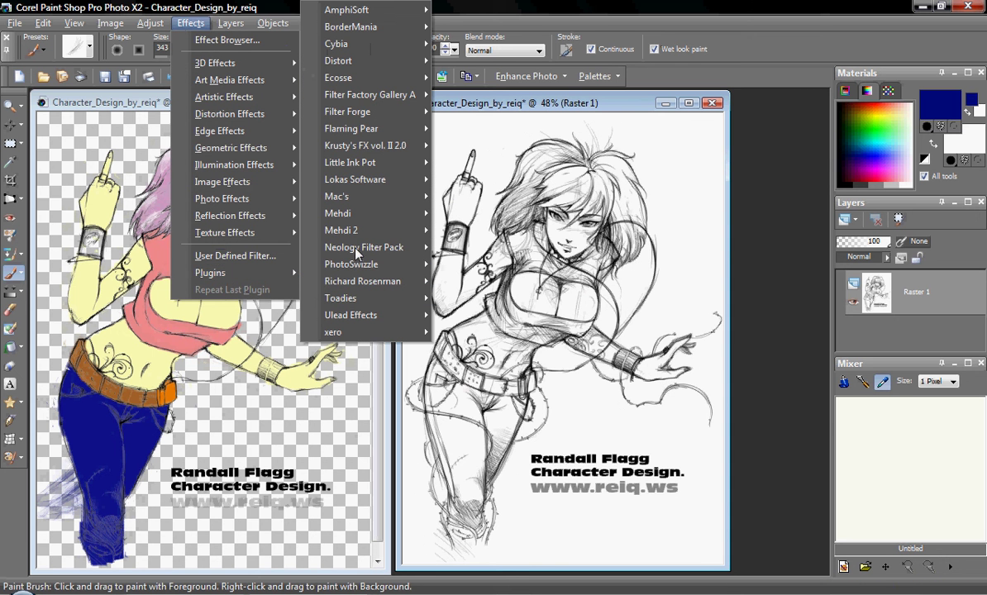
mouse_move(357, 223)
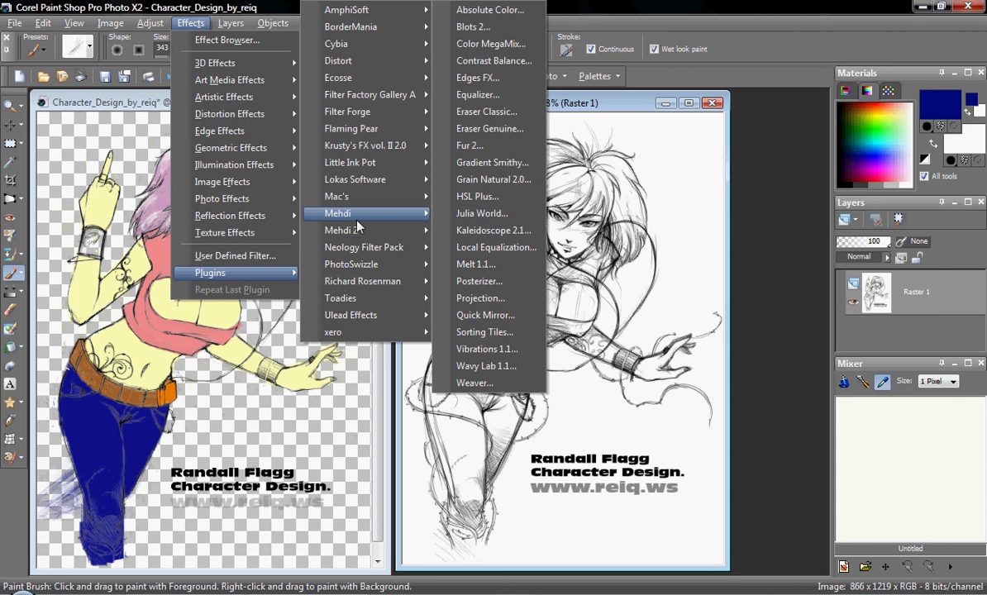
left_click(500, 131)
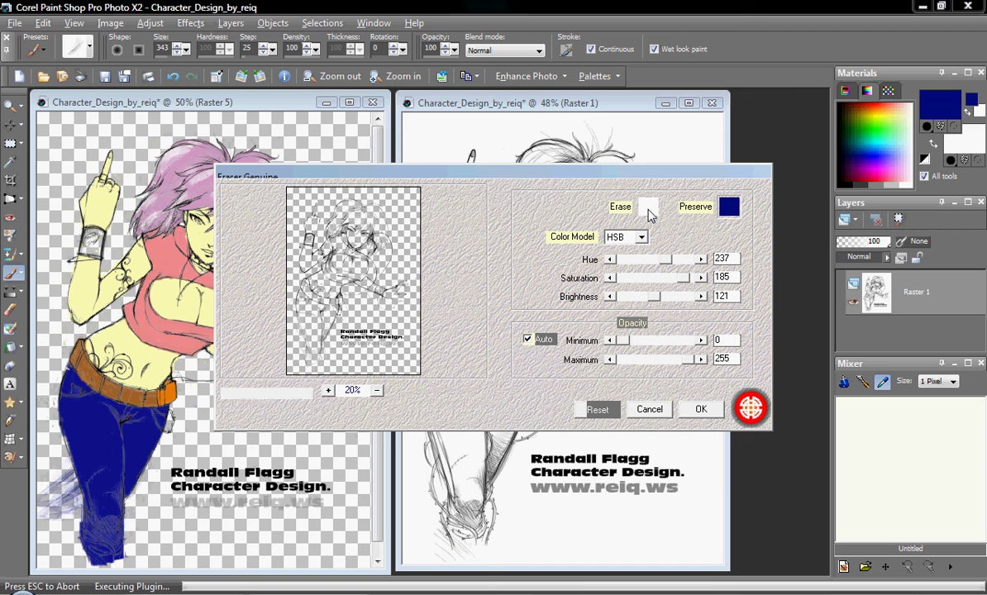
left_click(328, 390)
left_click(650, 410)
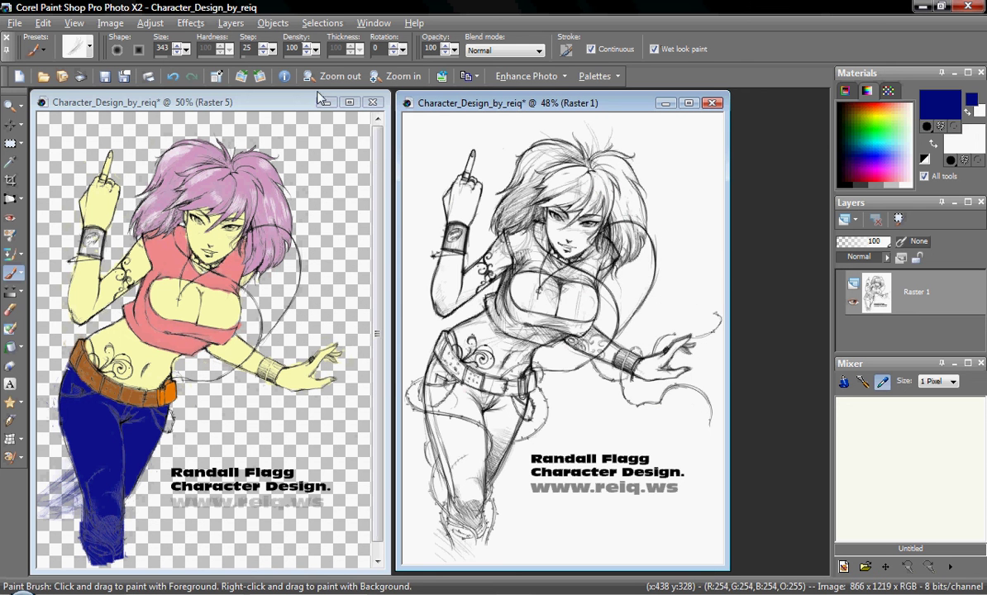
Move the coloured character design right over the sketch and select the Raster 4 layer
left_click(286, 100)
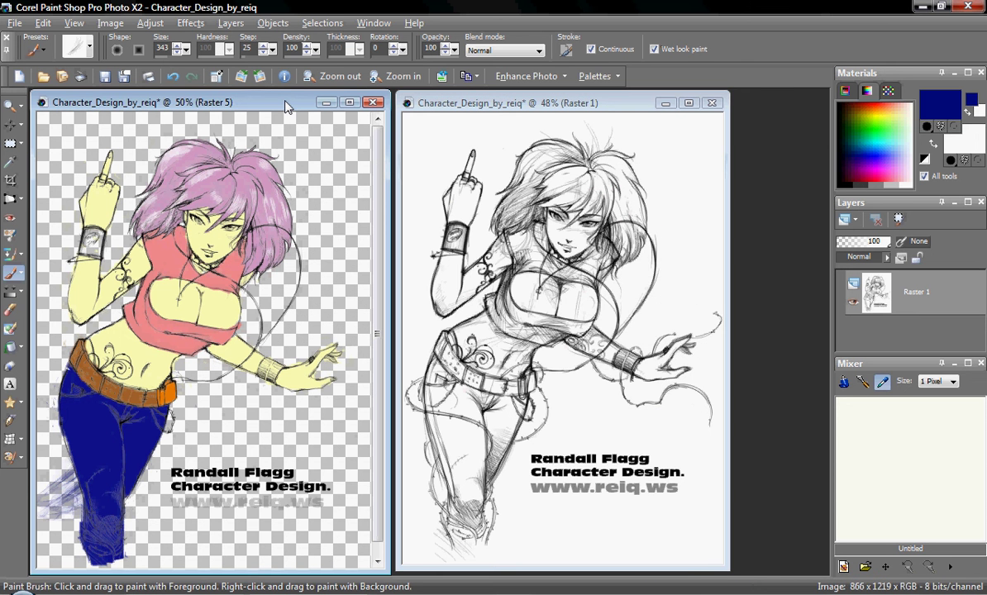
left_click_drag(321, 101, 377, 96)
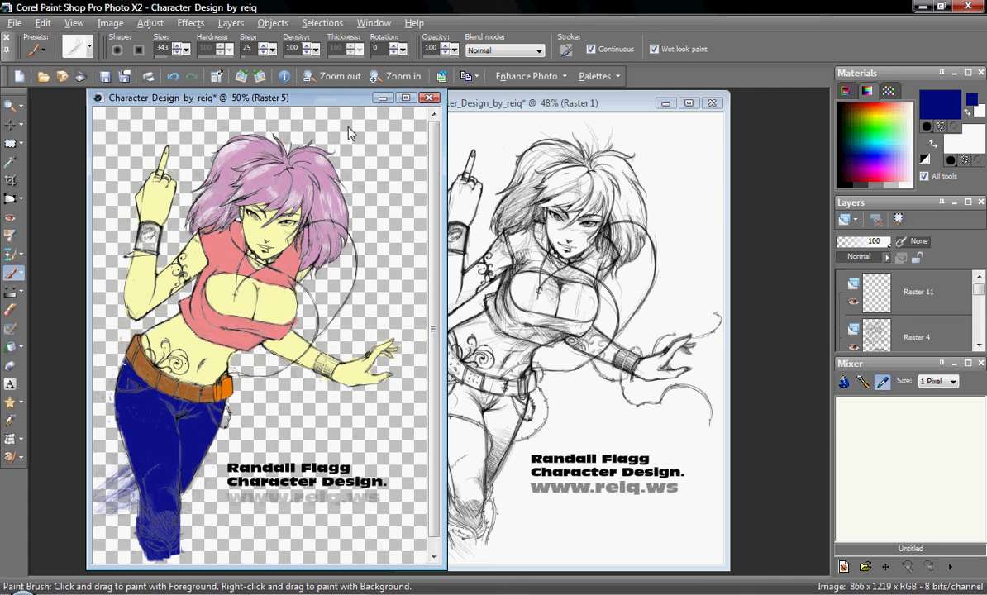
left_click(932, 327)
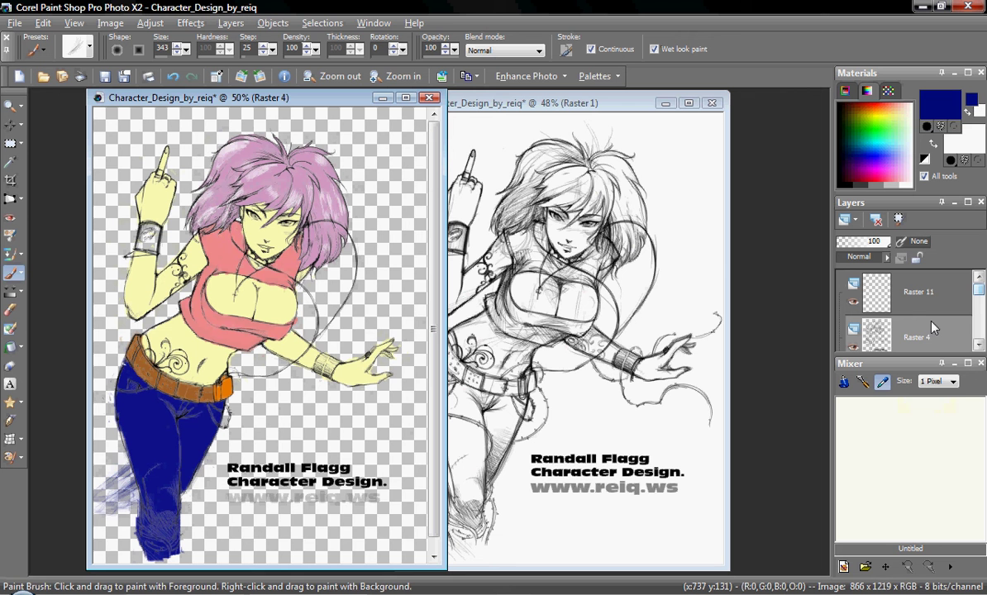
mouse_move(901, 311)
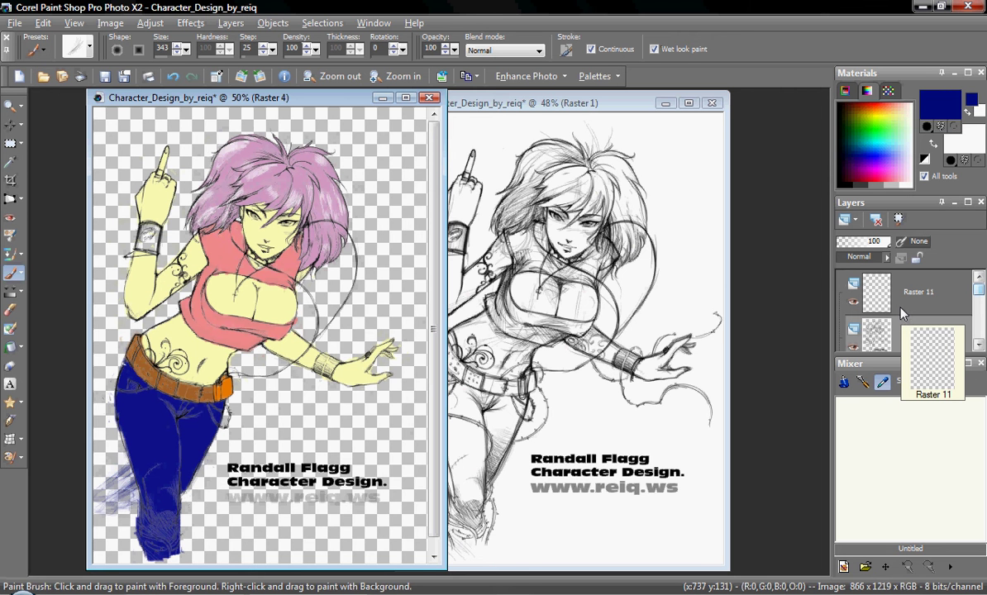
mouse_move(957, 348)
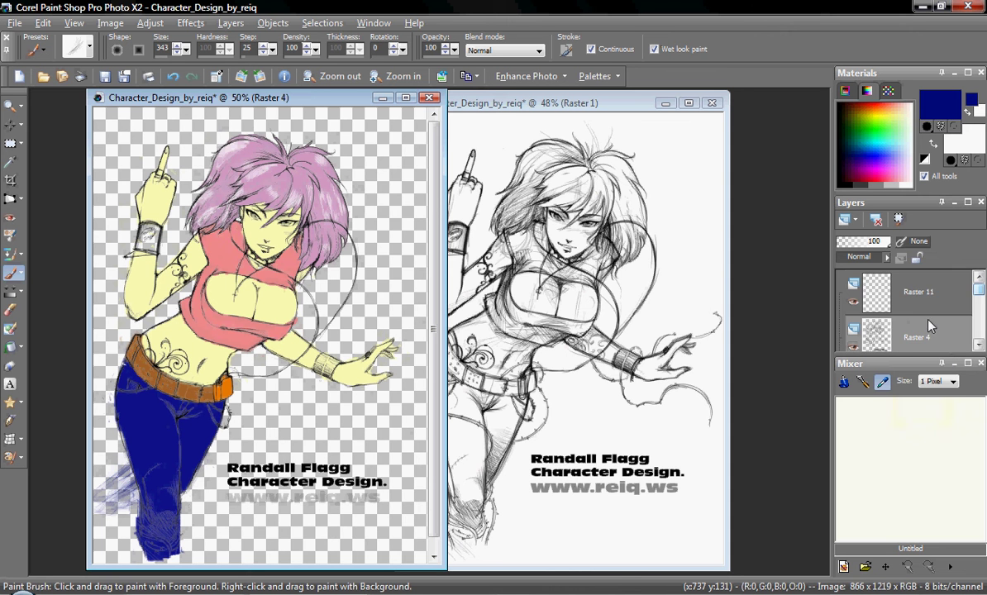
scroll(929, 326, "down", 1)
mouse_move(859, 349)
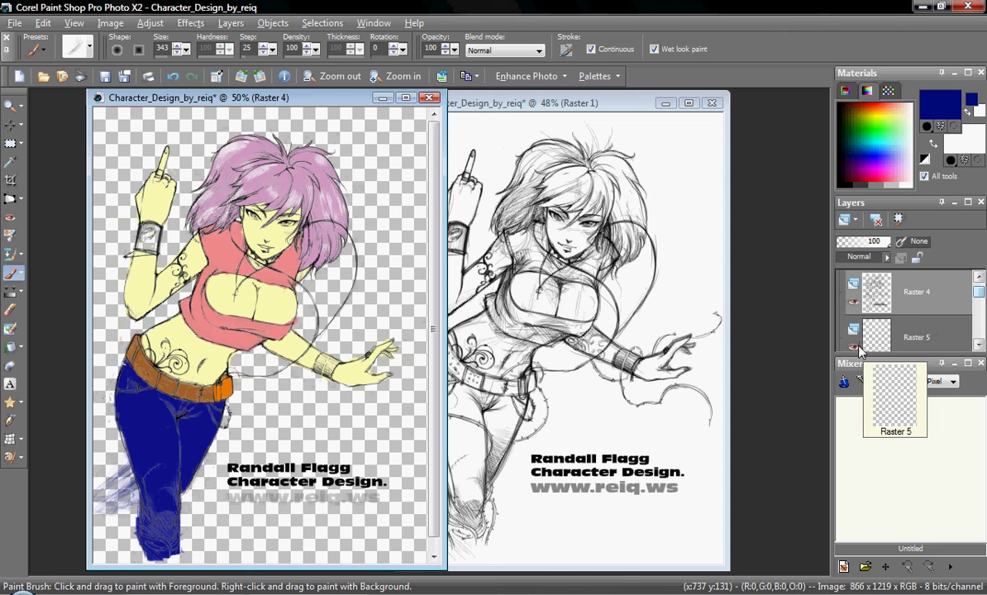
Select the Pen tool and hide the blue jeans and yellow skin colour layers
left_click(10, 420)
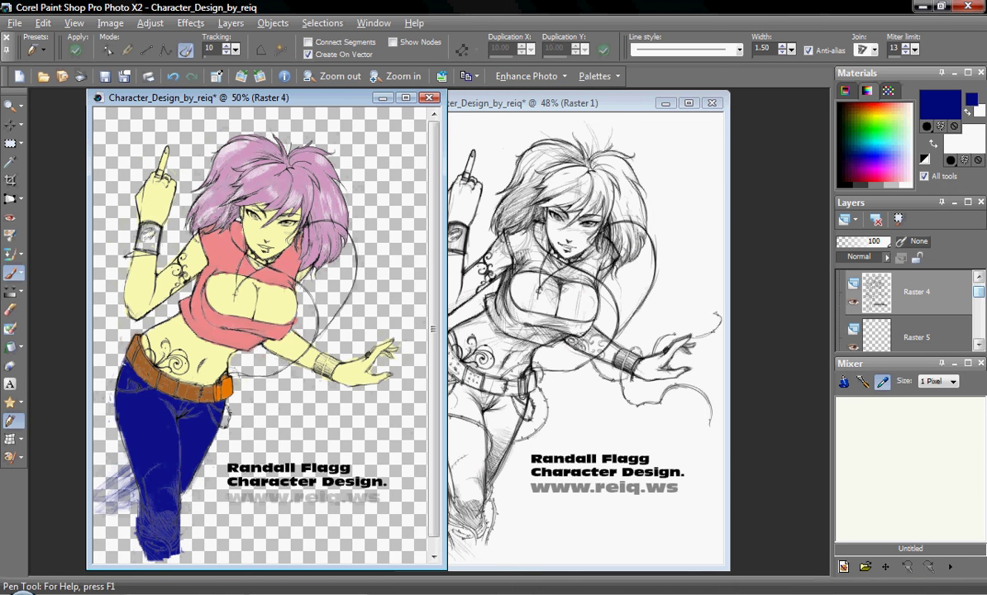
left_click_drag(978, 295, 979, 318)
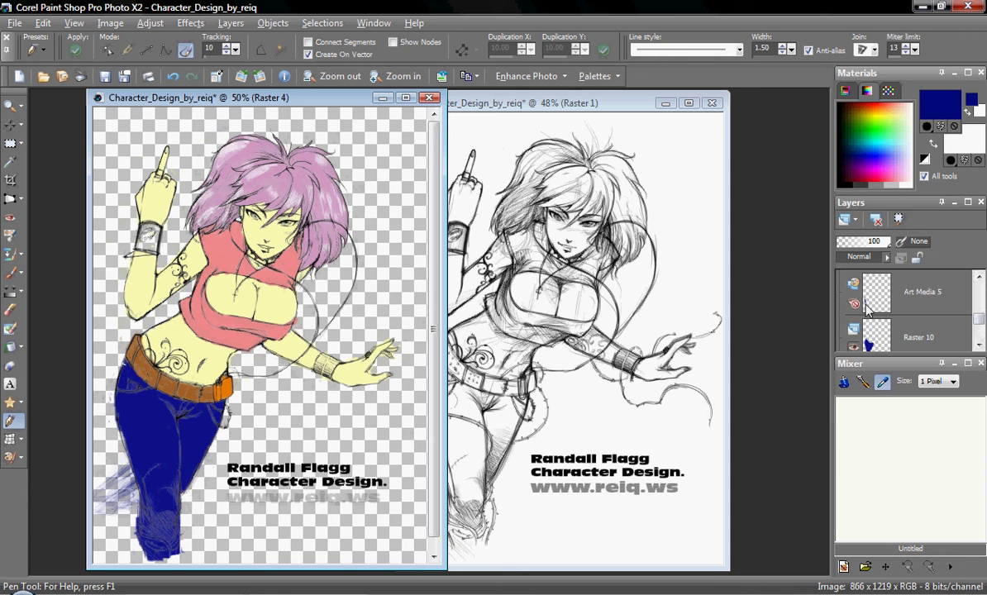
left_click(854, 347)
scroll(874, 319, "up", 3)
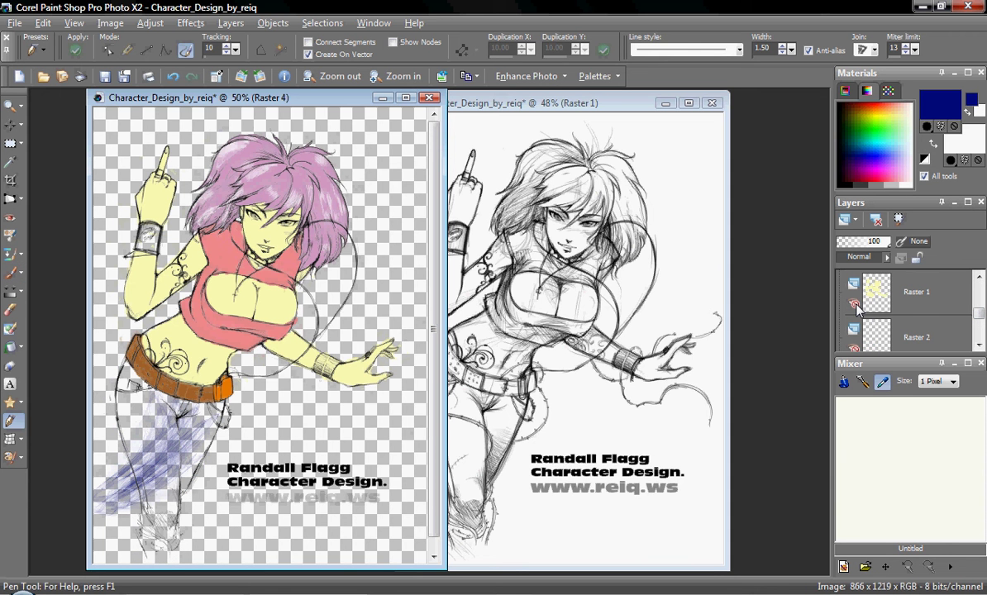
left_click(855, 303)
Hide the scarf, brown belt and pink hair colour layers
scroll(856, 306, "up", 1)
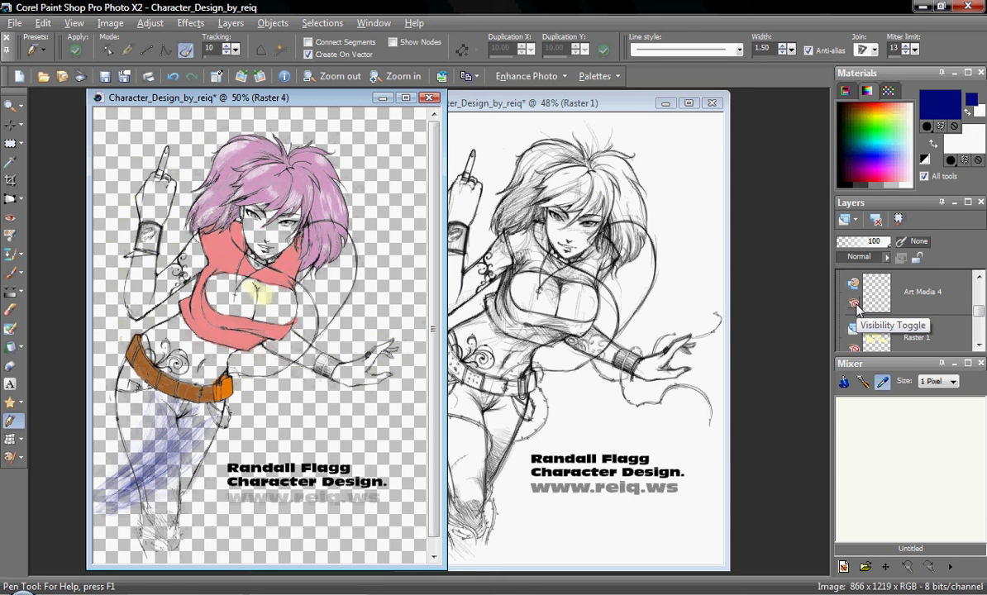
scroll(856, 306, "up", 4)
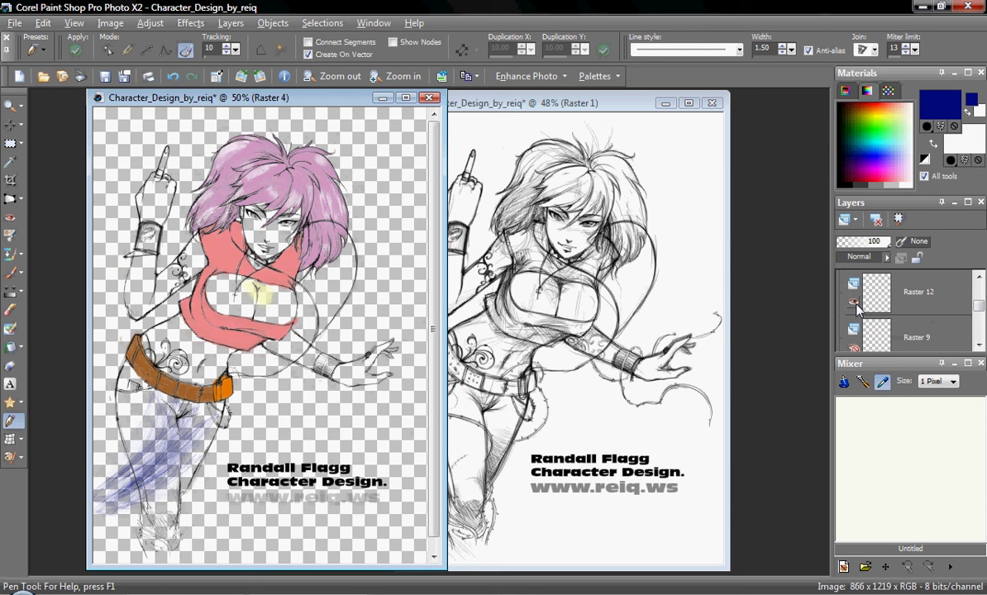
scroll(857, 307, "up", 2)
left_click(857, 308)
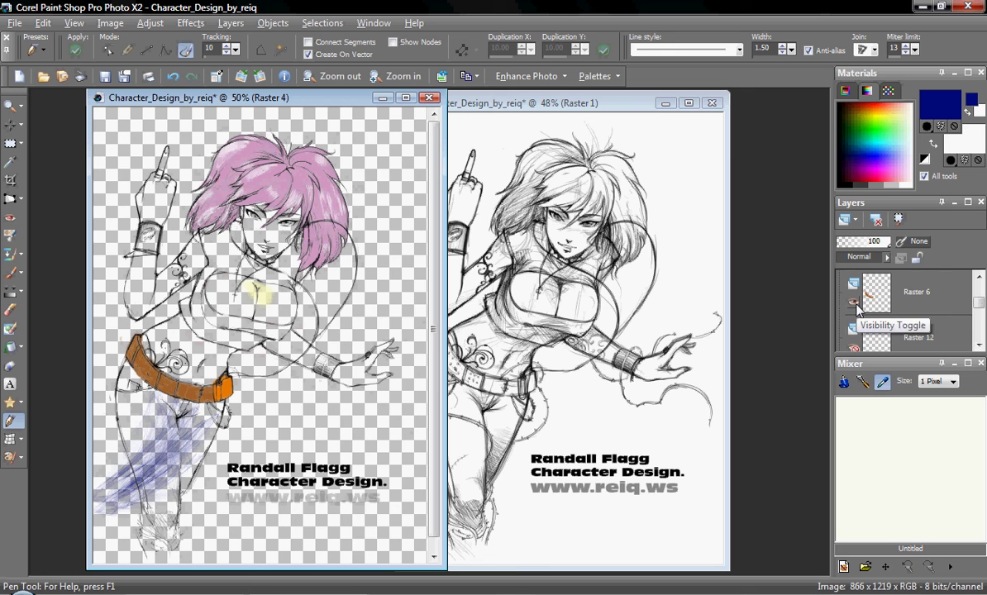
scroll(856, 307, "down", 1)
left_click(857, 308)
scroll(856, 308, "up", 2)
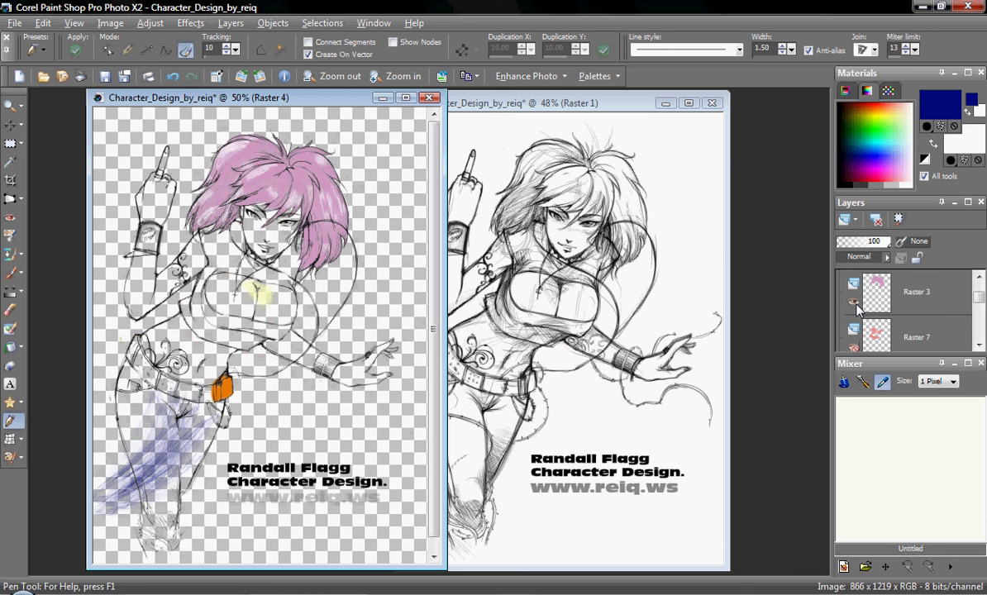
left_click(856, 307)
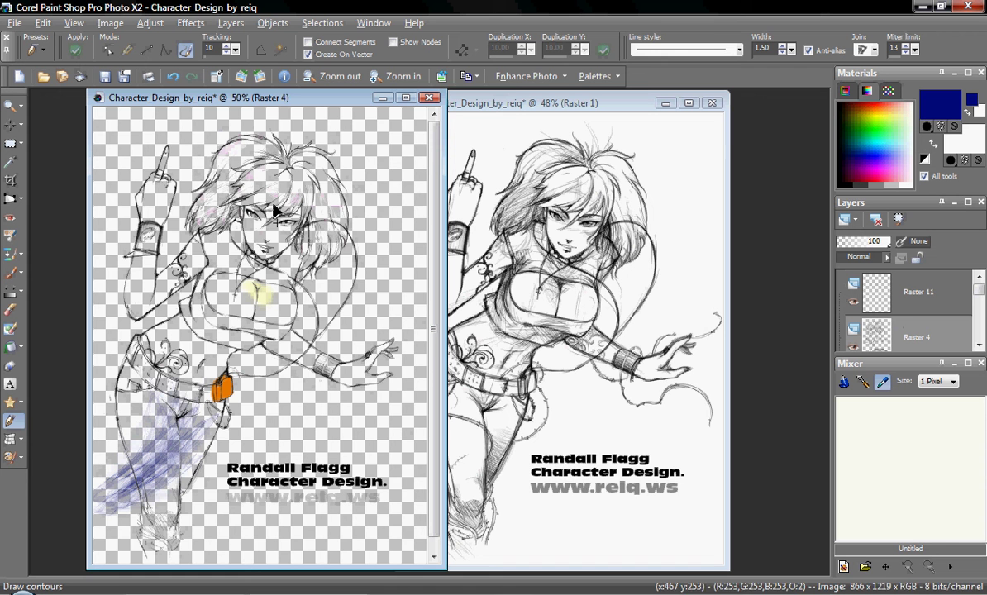
Zoom the Raster 4 view to 100% and start a pen path, creating layer Vector 2
scroll(261, 191, "up", 1)
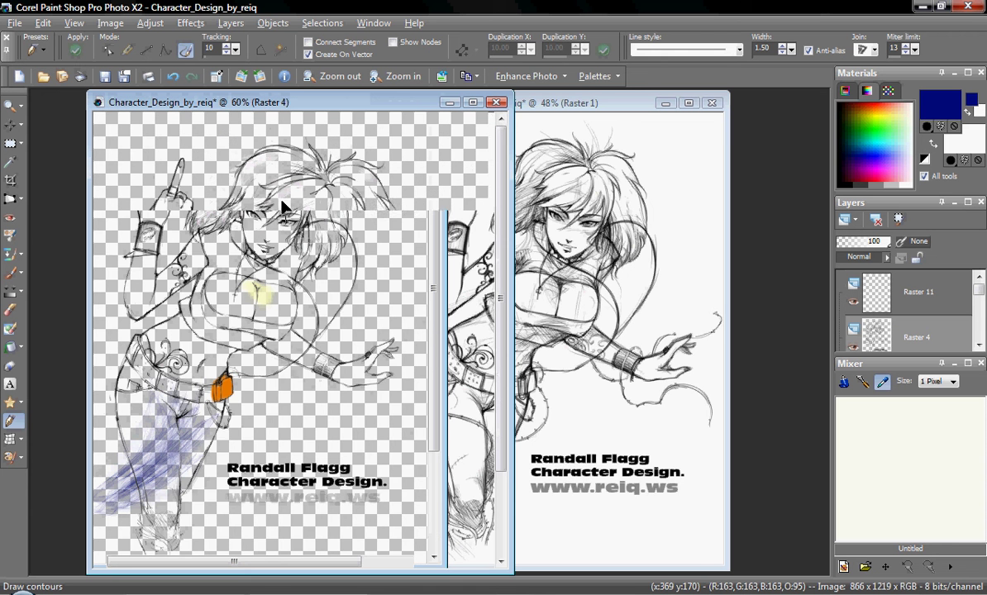
scroll(290, 213, "up", 2)
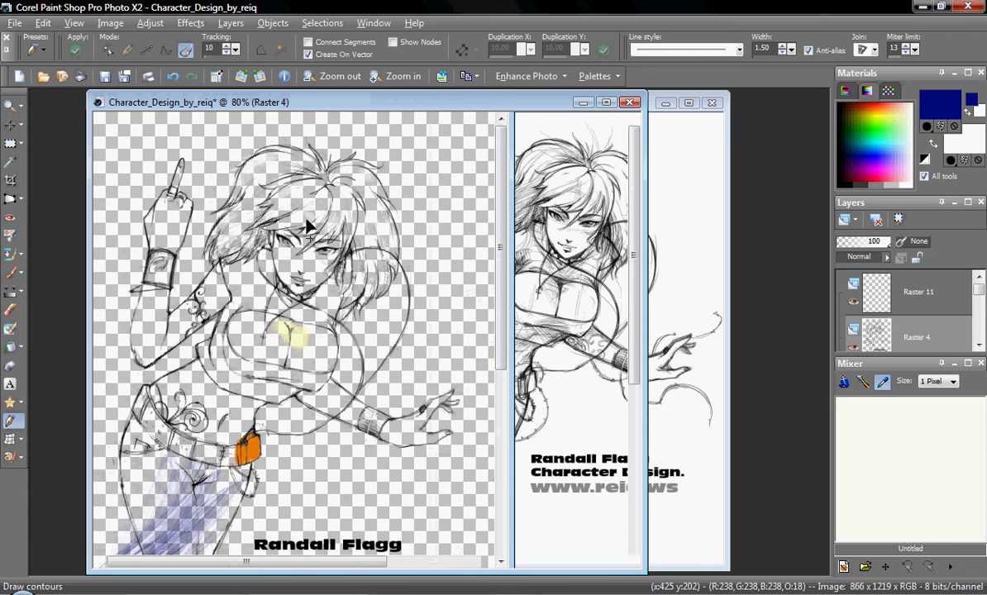
scroll(339, 184, "up", 1)
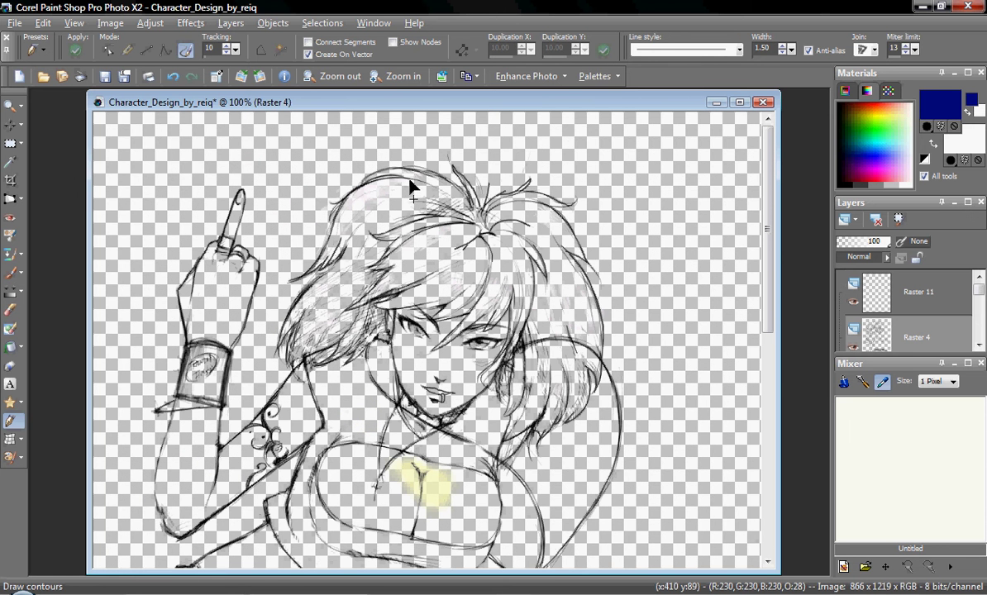
left_click(384, 187)
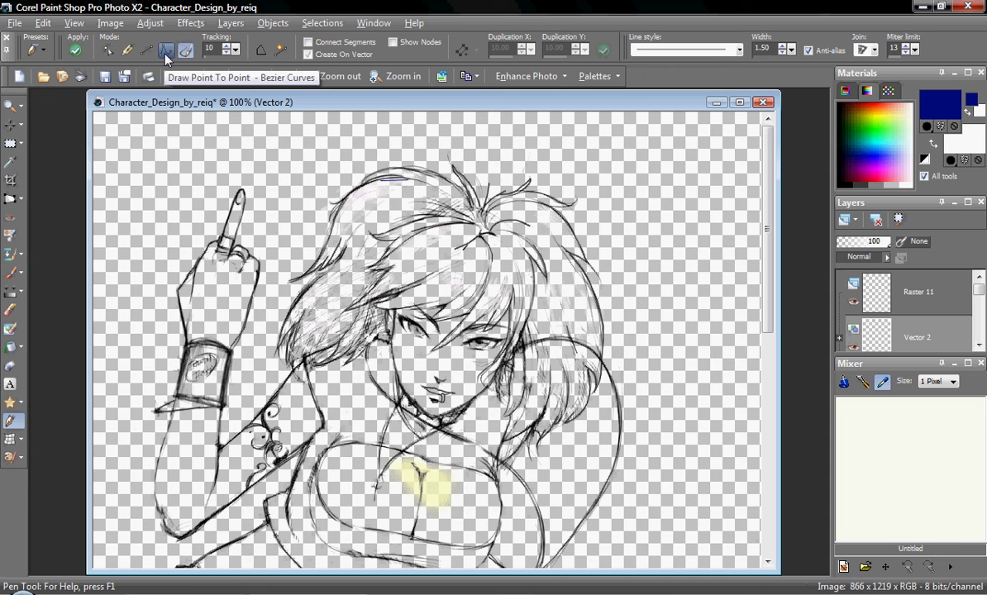
Draw a Bezier curve to the right of the hair, then undo the stray arc
left_click(166, 52)
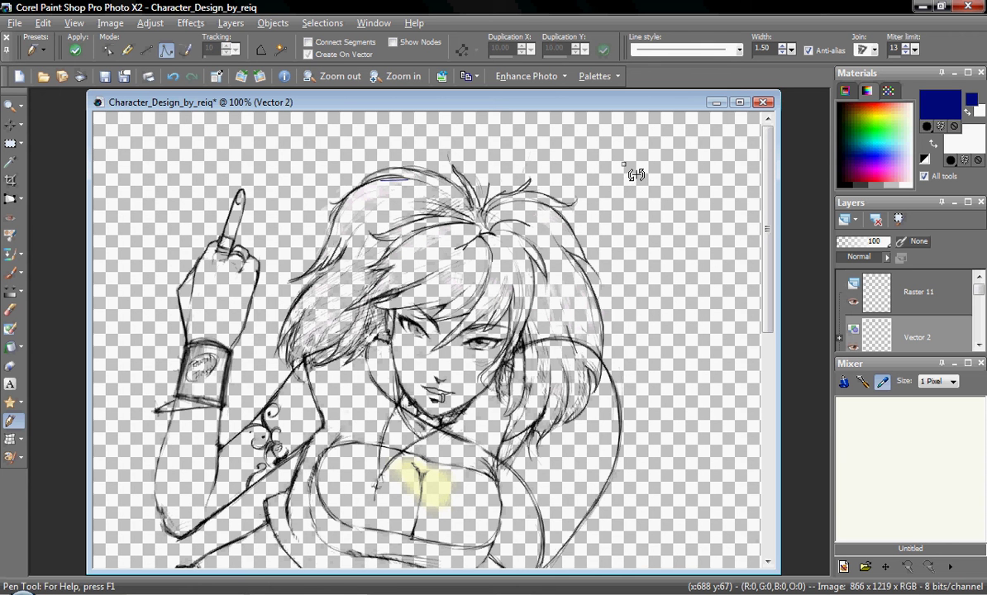
left_click(625, 163)
left_click_drag(672, 239, 672, 240)
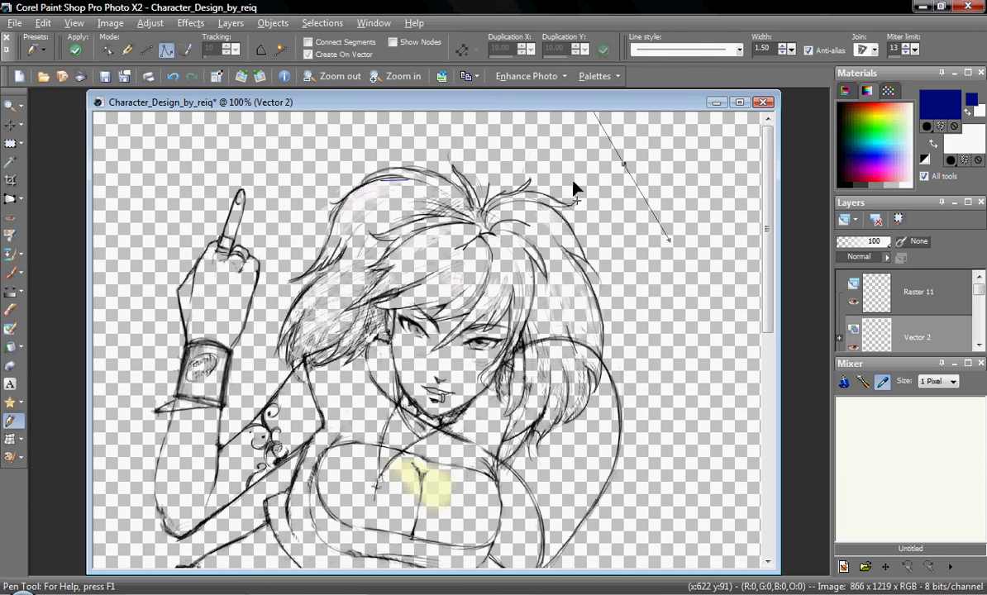
left_click(148, 51)
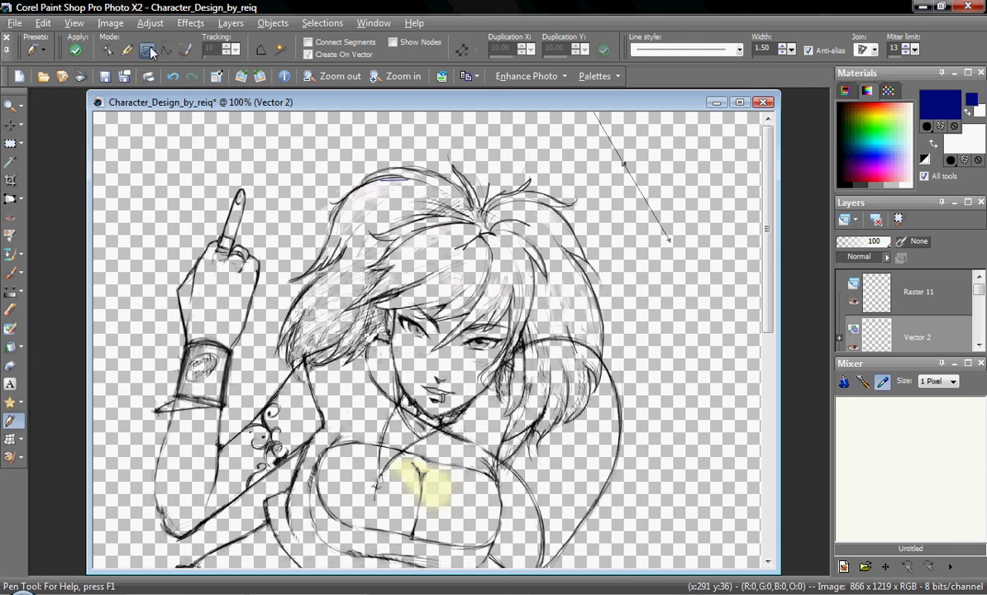
left_click(702, 293)
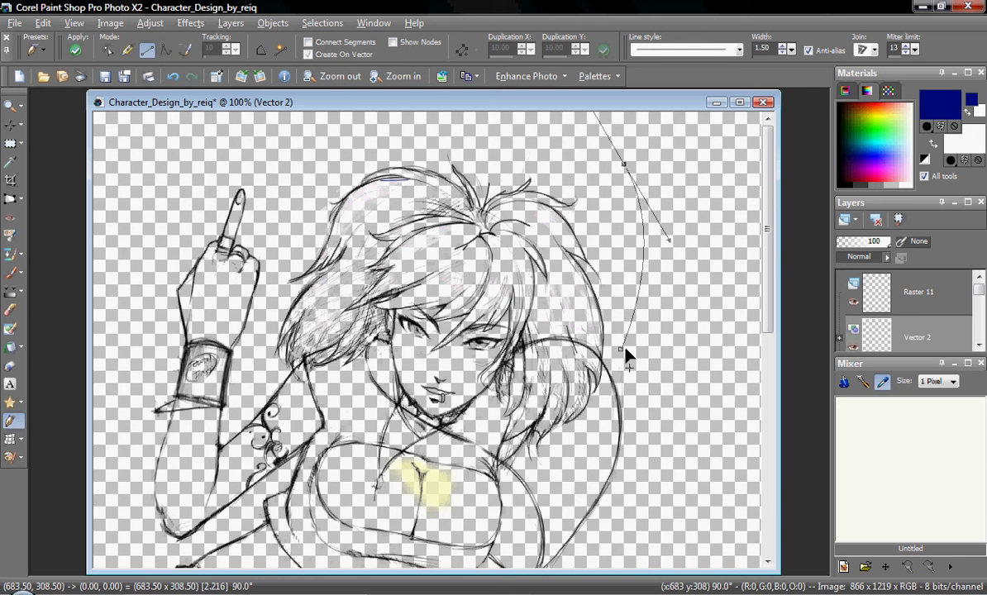
left_click_drag(675, 396, 674, 397)
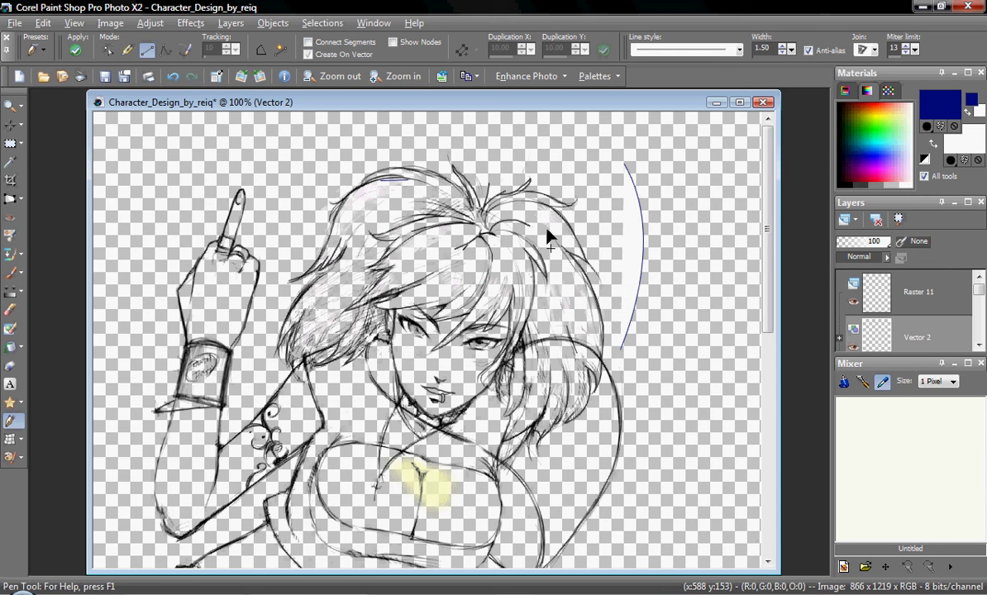
key("ctrl+z")
key("ctrl+z")
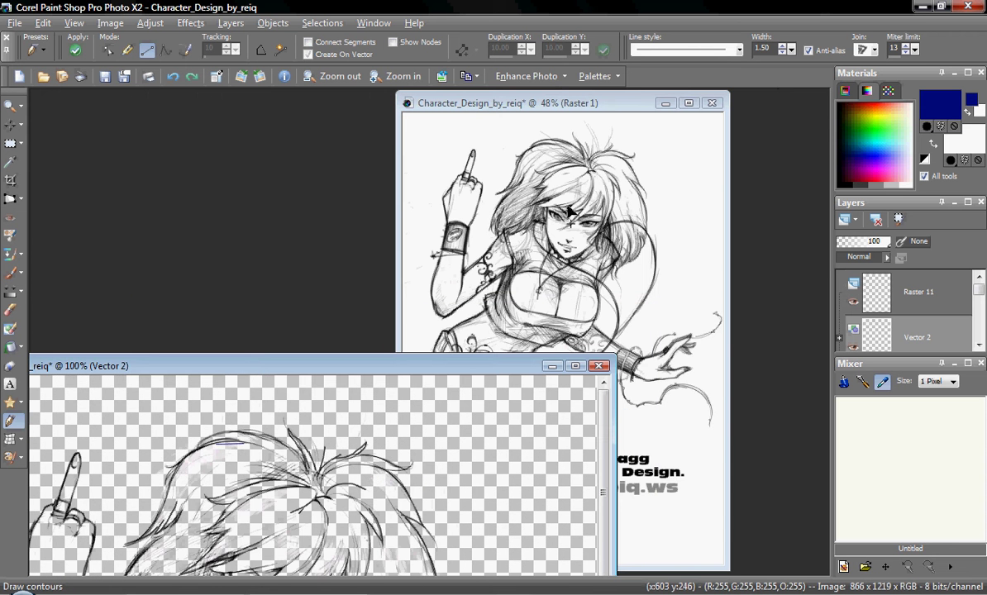
Move the Vector 2 window over the sketch window and zoom out to 80%
left_click_drag(355, 369, 499, 97)
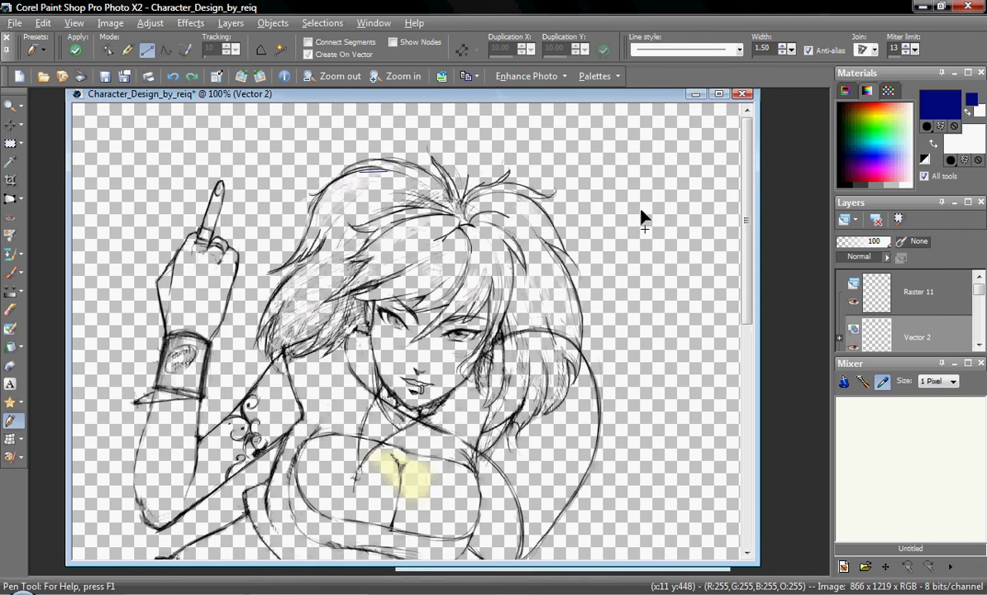
scroll(632, 220, "down", 1)
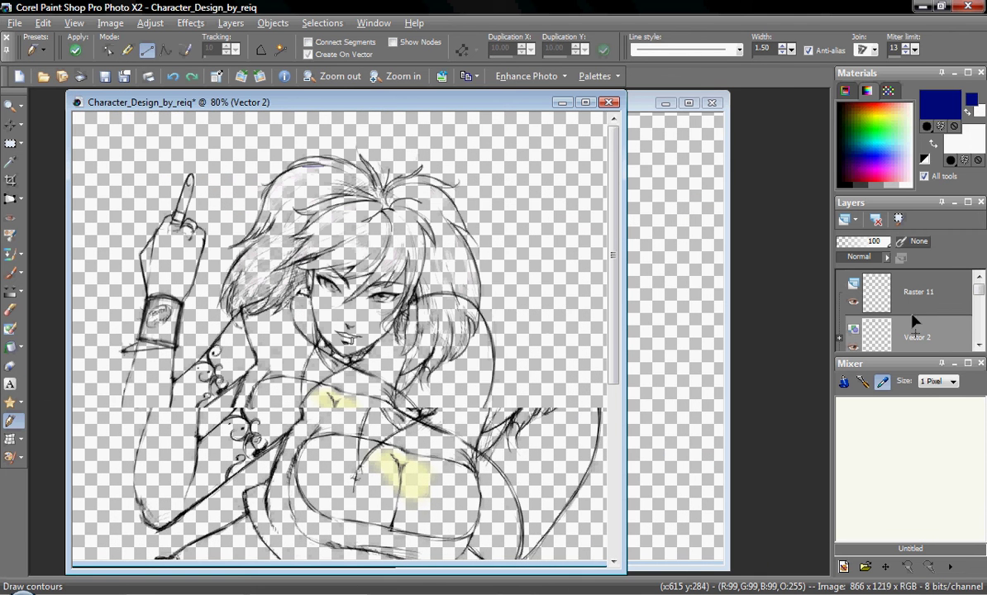
Show the pink hair (Raster 3) and red scarf (Raster 7) colour layers
left_click(978, 344)
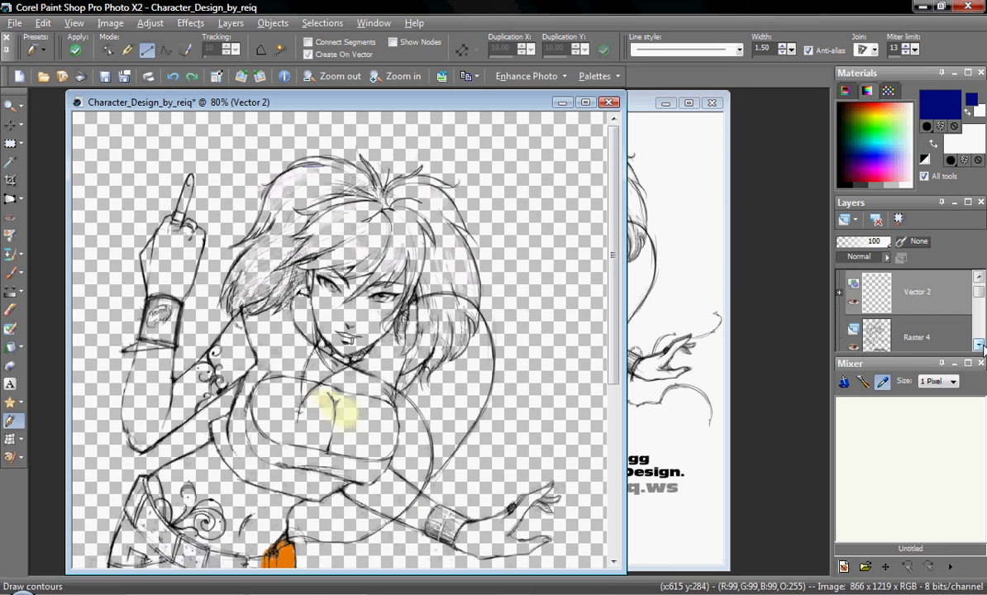
left_click(979, 344)
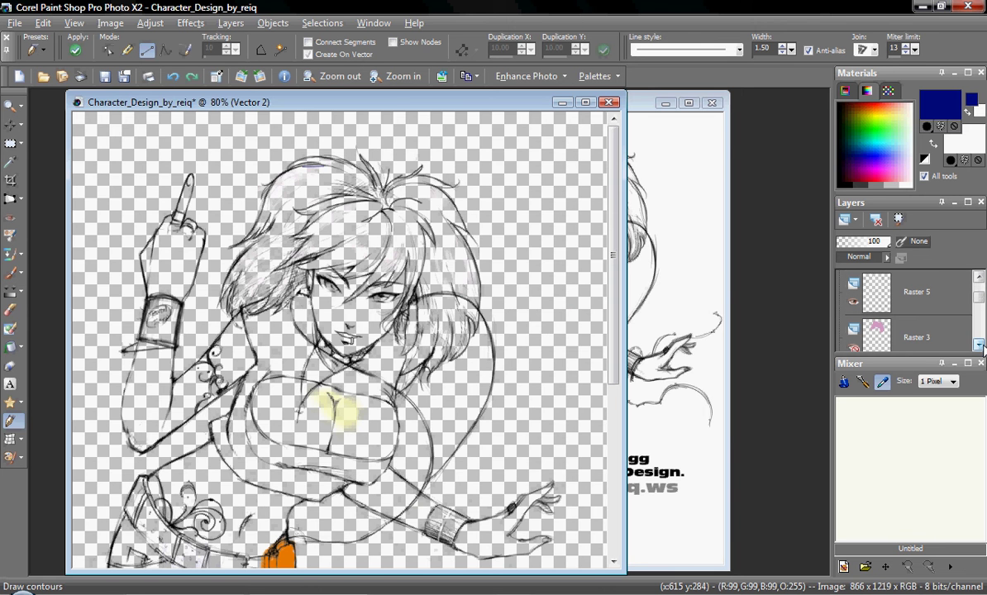
left_click(979, 344)
left_click(853, 303)
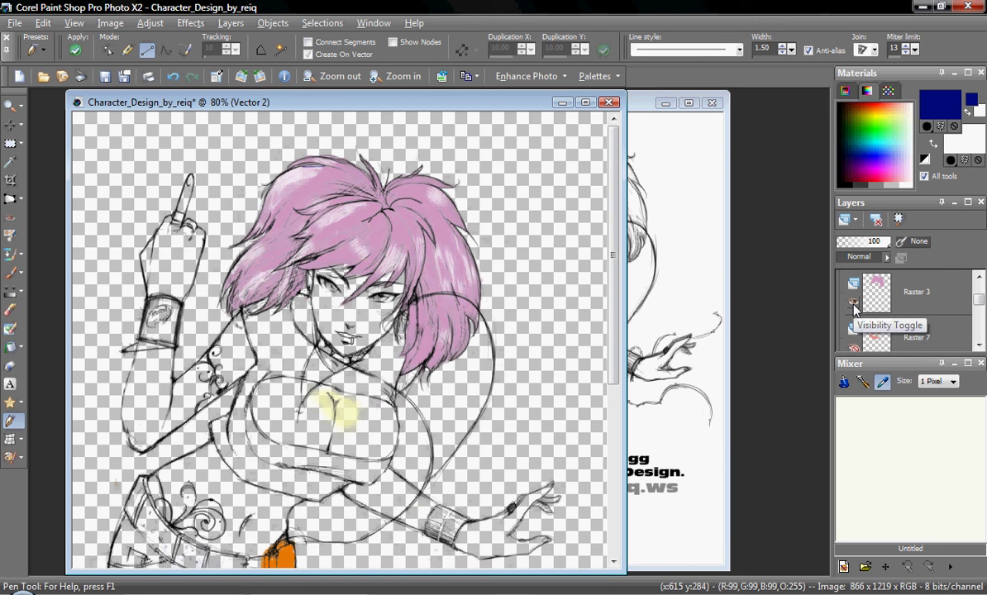
scroll(854, 307, "down", 1)
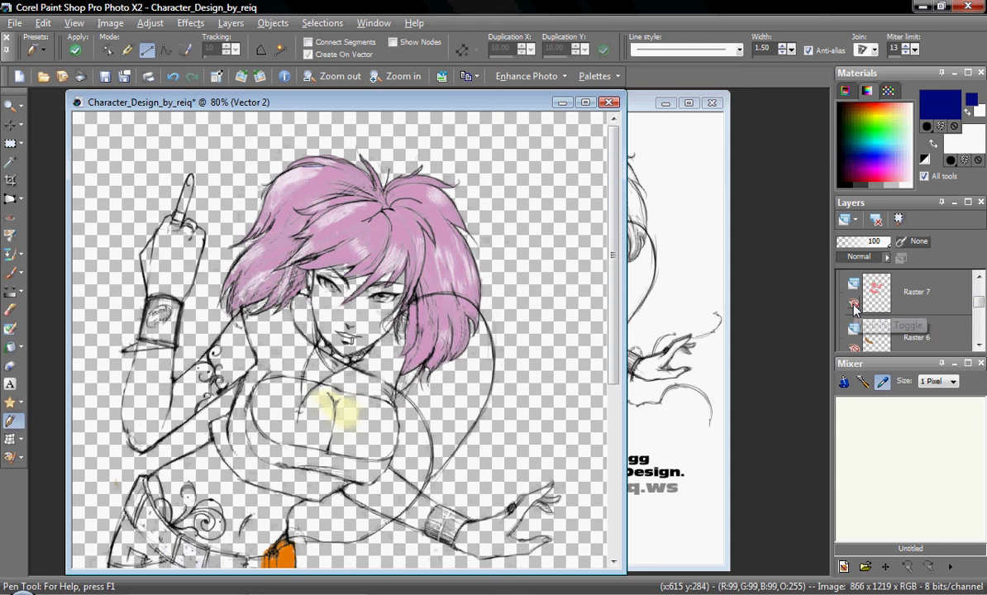
left_click(854, 304)
Show the brown belt (Raster 6) and yellow skin (Raster 1) colour layers
scroll(854, 308, "down", 1)
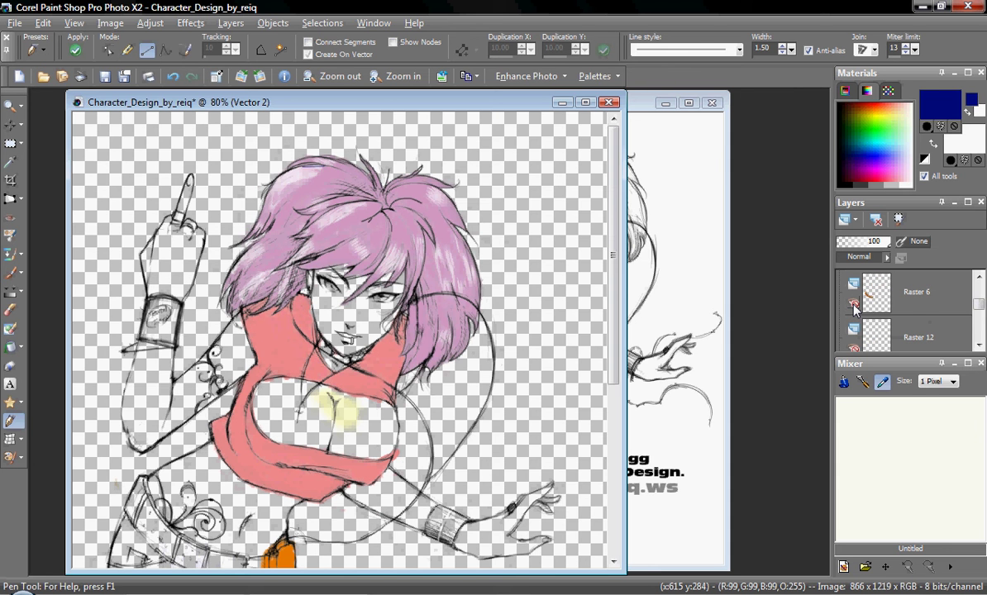
left_click(854, 304)
scroll(854, 308, "down", 1)
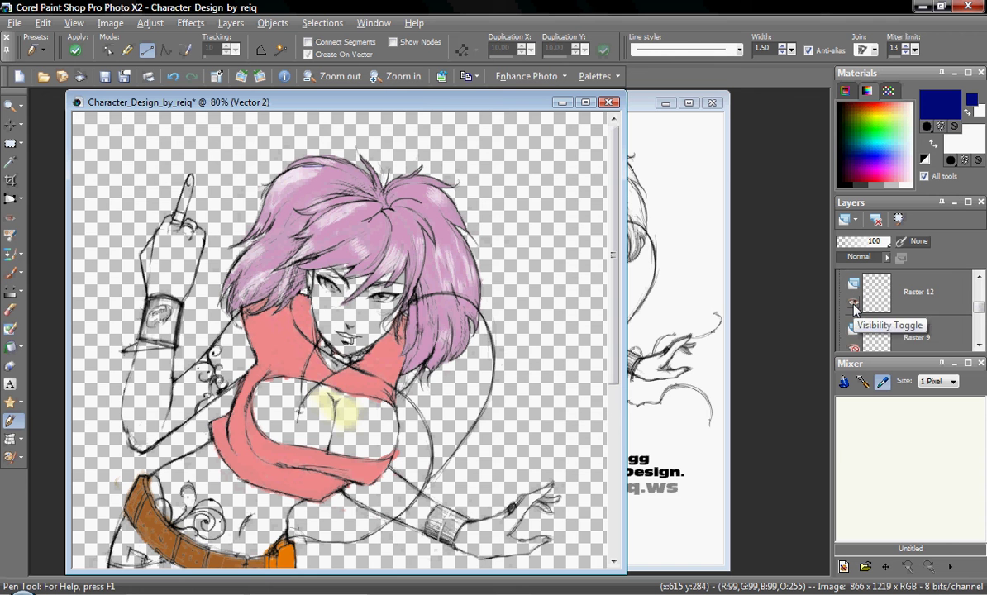
scroll(854, 307, "down", 1)
scroll(853, 308, "down", 1)
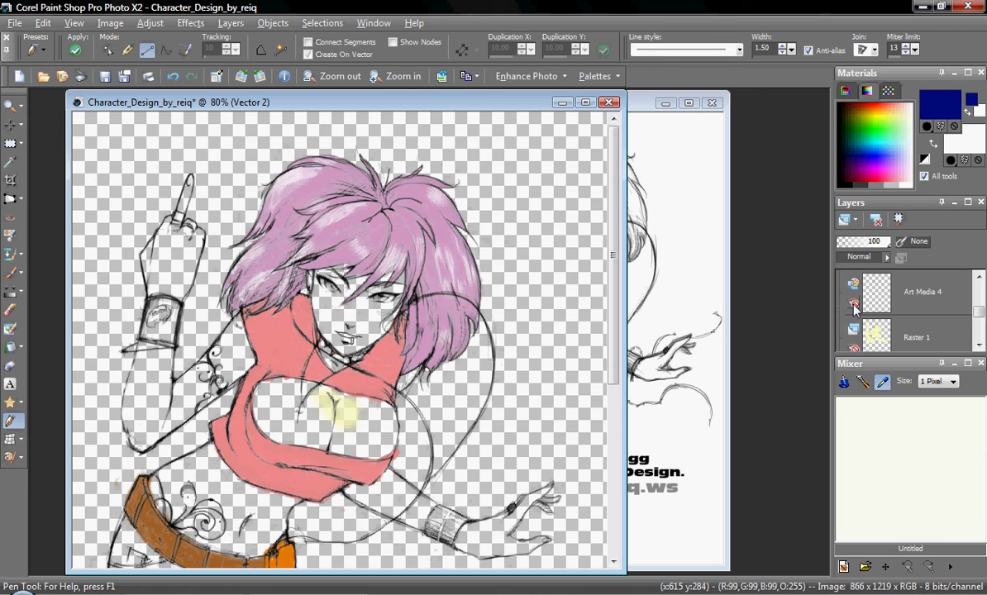
scroll(854, 308, "down", 1)
left_click(854, 305)
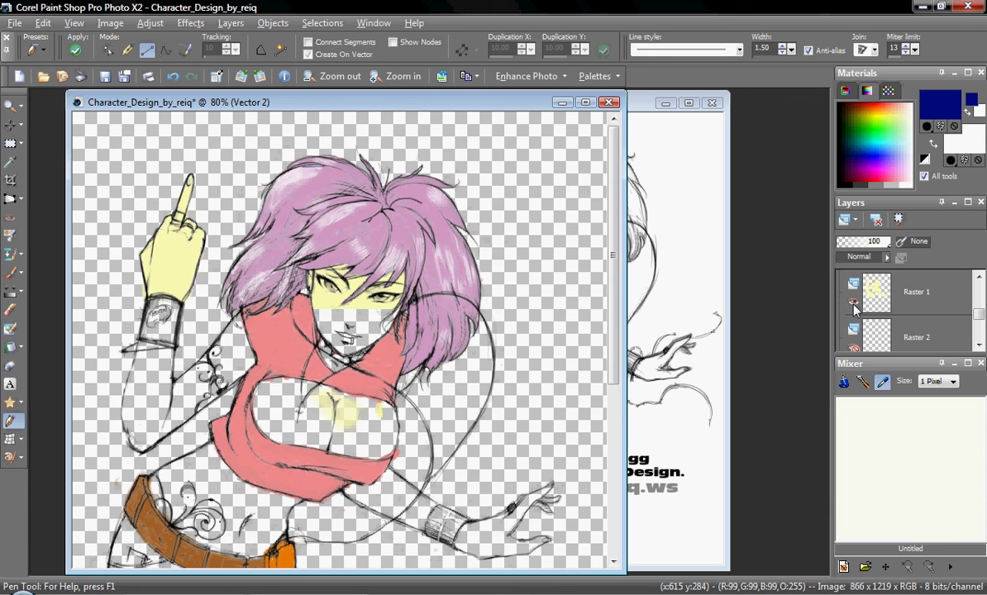
left_click_drag(619, 240, 621, 307)
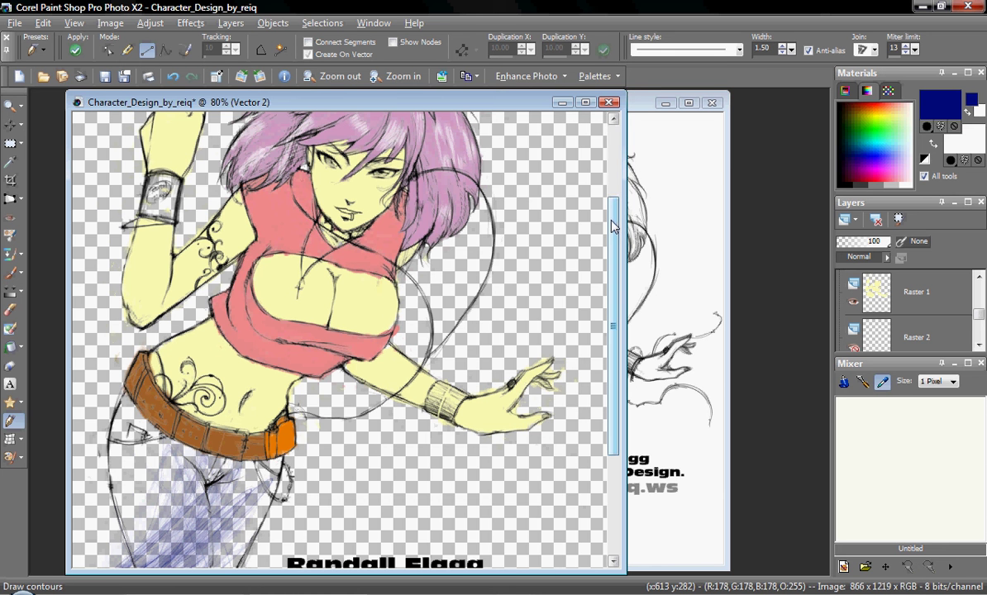
scroll(618, 193, "up", 2)
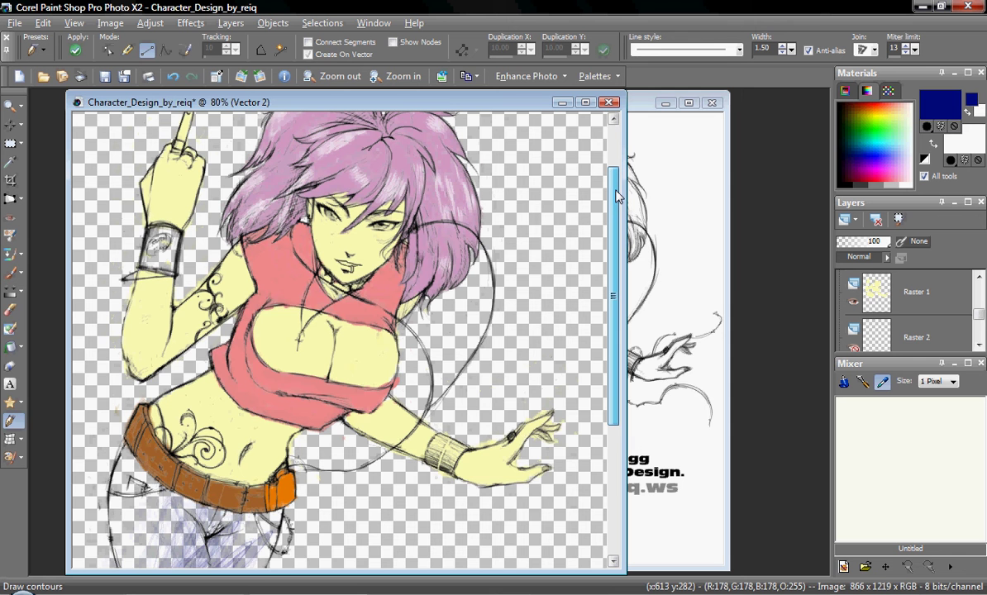
scroll(616, 195, "up", 3)
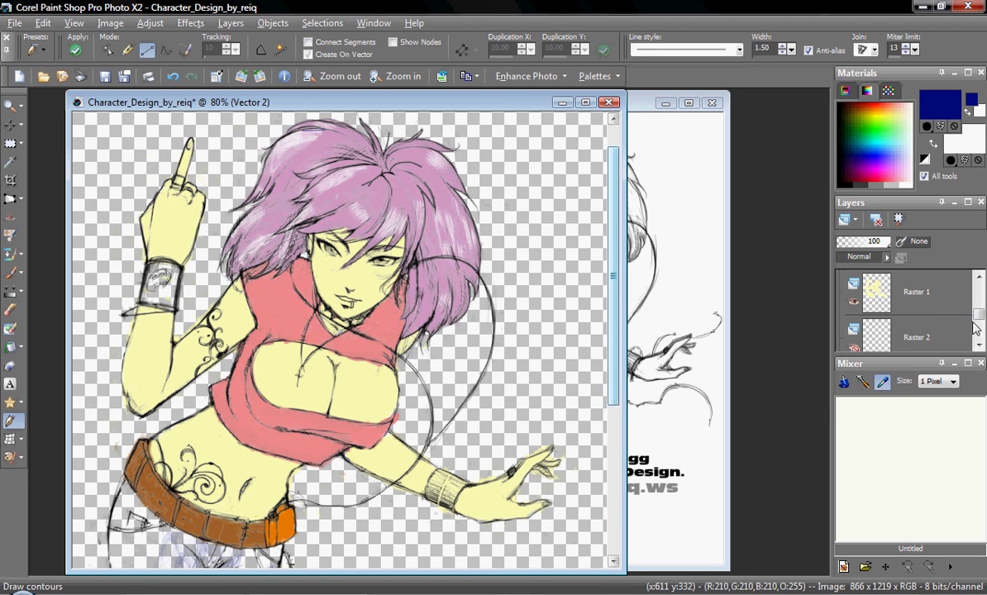
Make the dark-blue jeans colour layer visible again on the character's legs
scroll(916, 306, "down", 3)
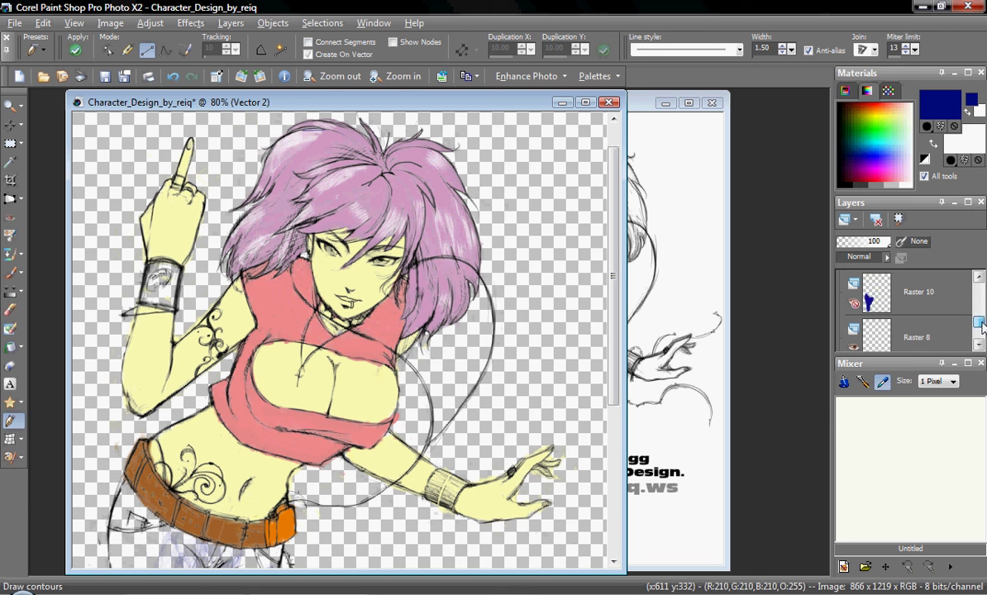
scroll(867, 283, "up", 1)
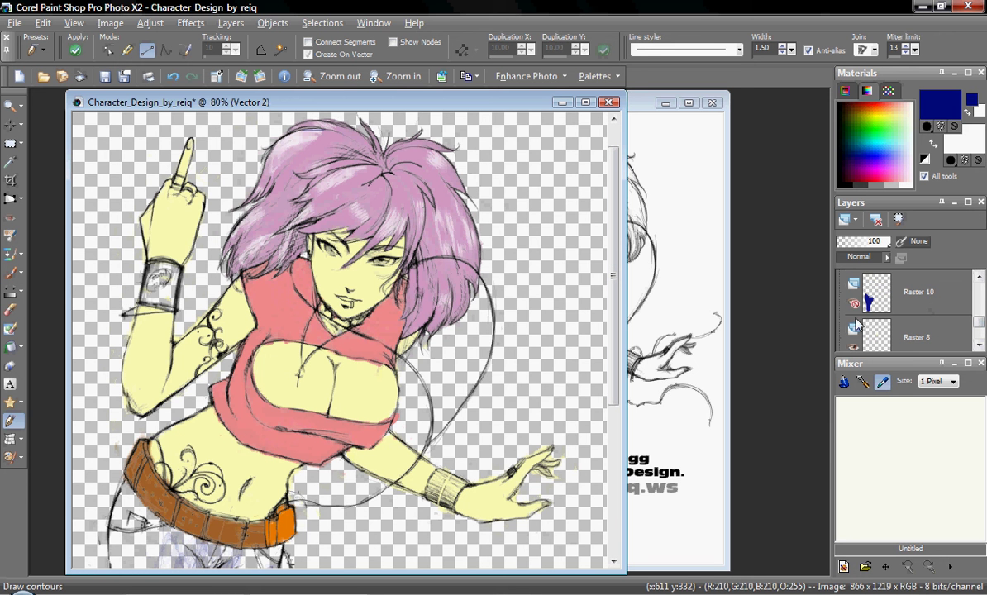
left_click(854, 304)
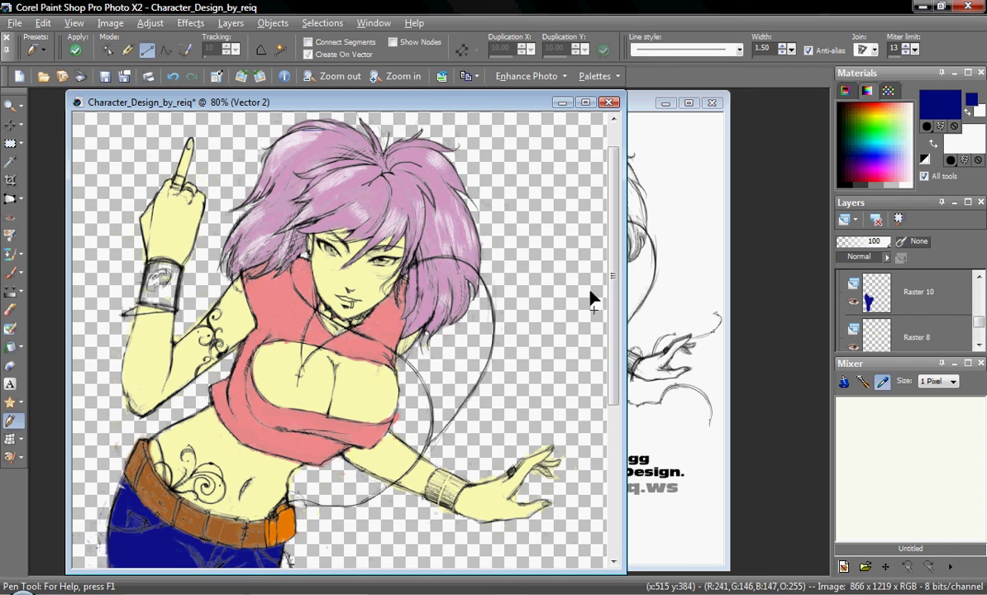
left_click_drag(616, 289, 616, 448)
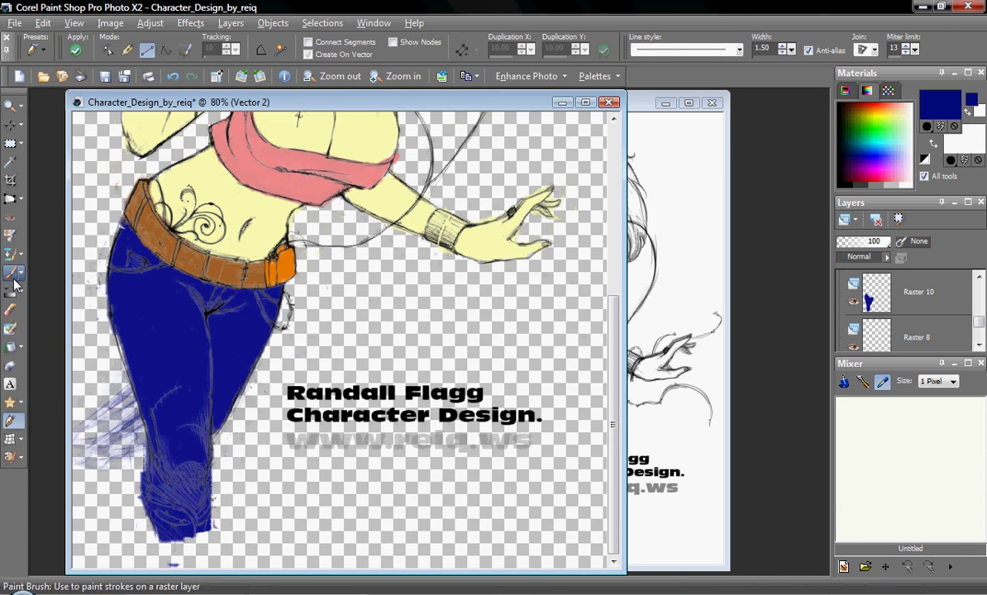
Switch to the Pen tool with F4, then back to the Paint Brush with B
key("F4")
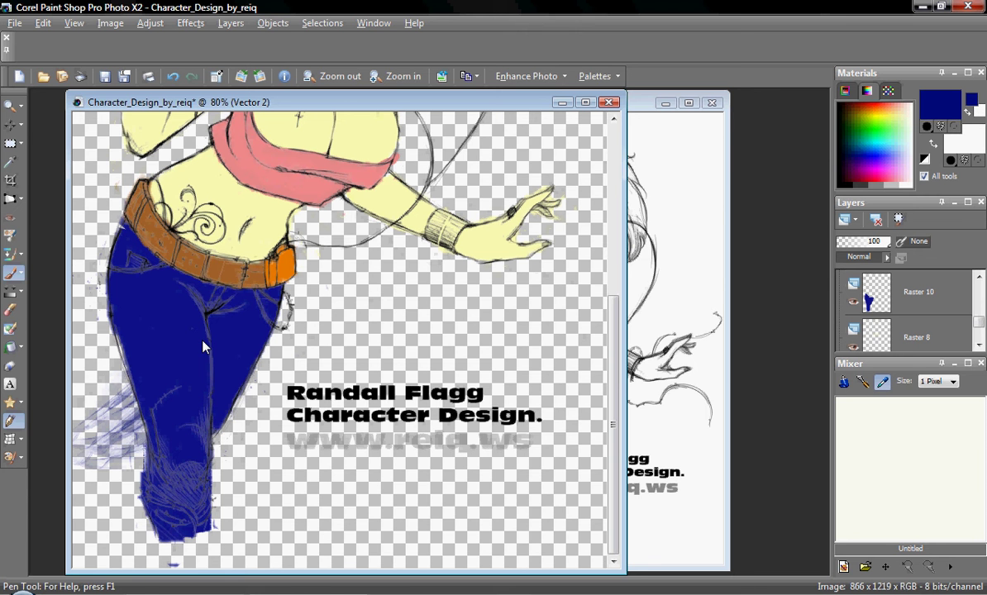
key("b")
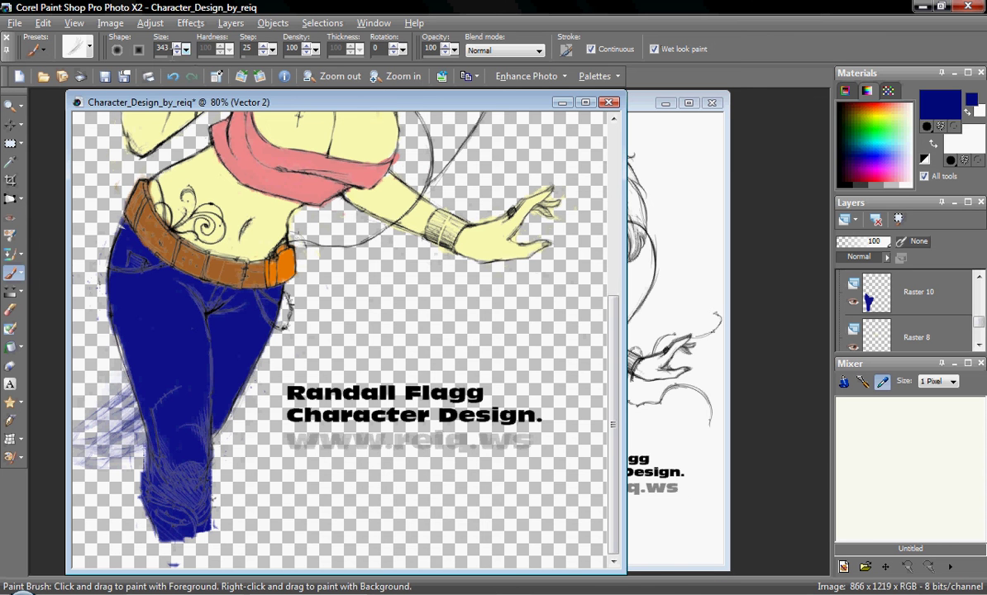
Set a 105-size brush with white as primary colour, then rasterize the jeans layer to paint
left_click(161, 53)
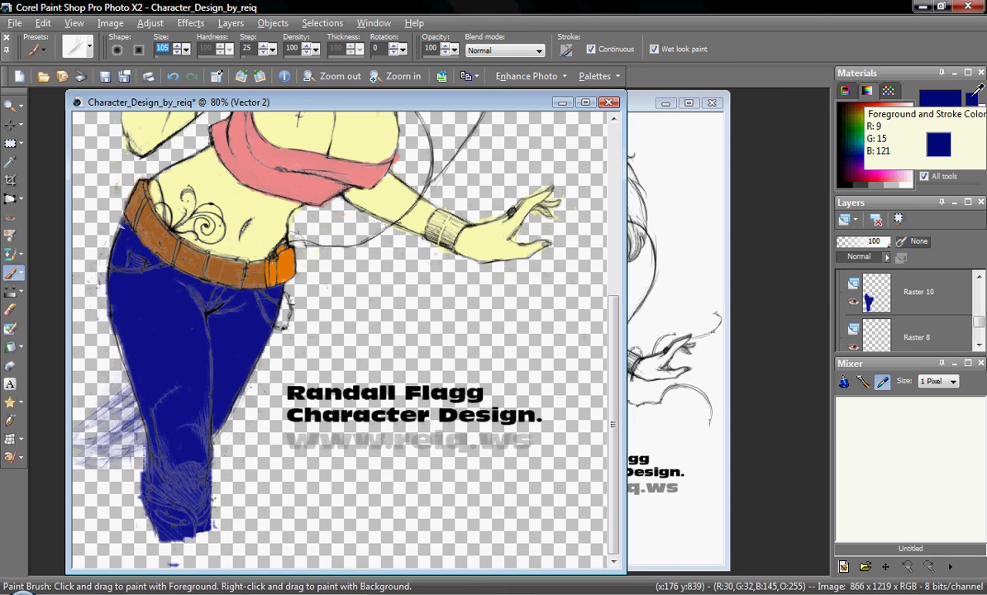
left_click(942, 98)
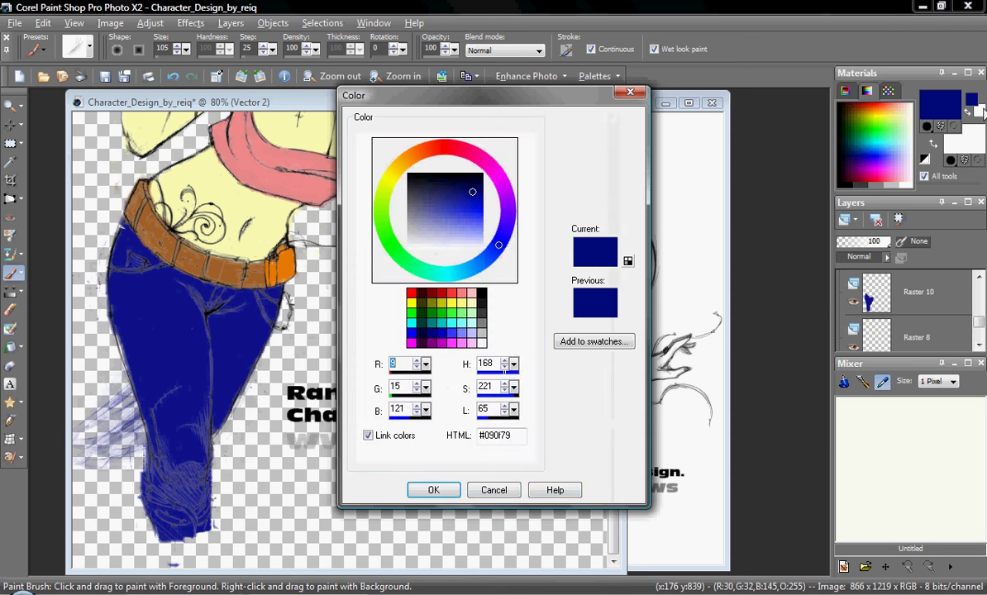
left_click(494, 491)
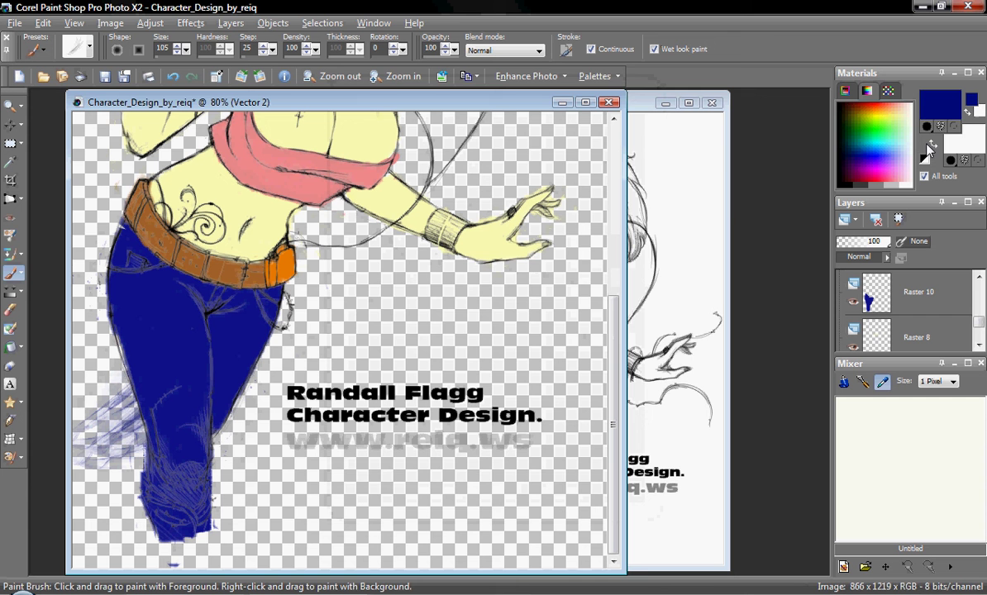
left_click(935, 146)
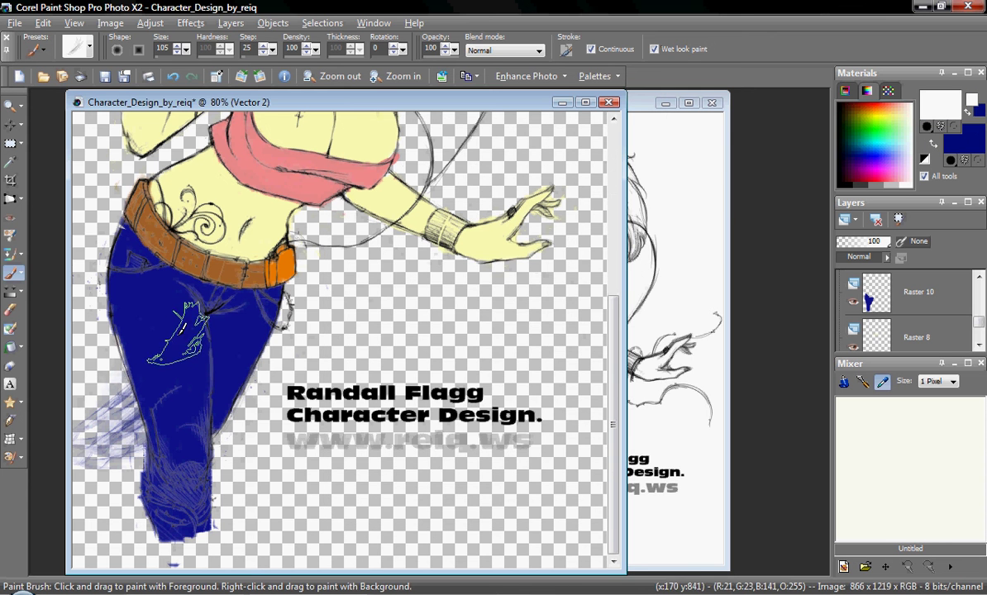
left_click(164, 314)
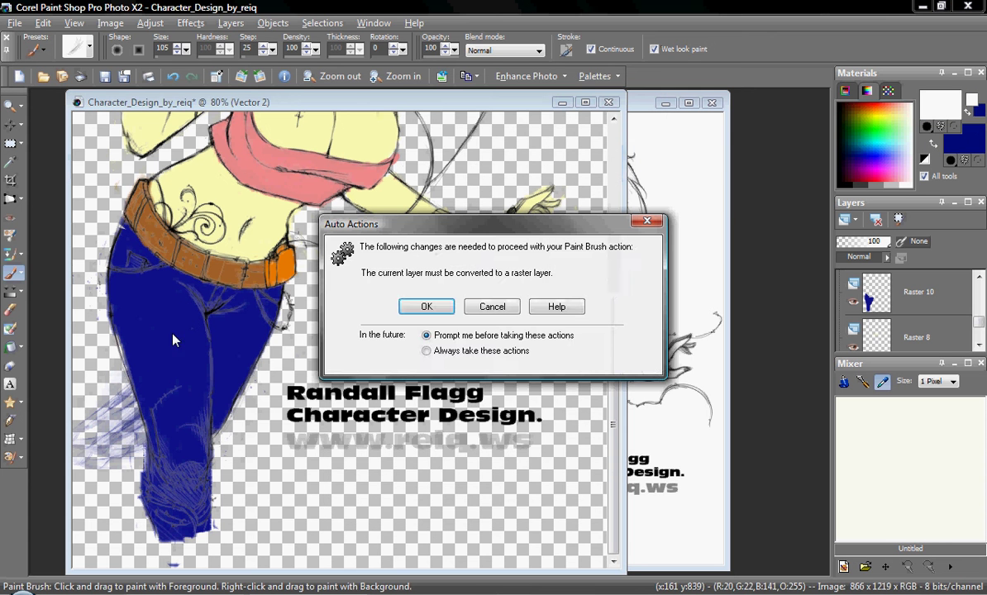
left_click(427, 307)
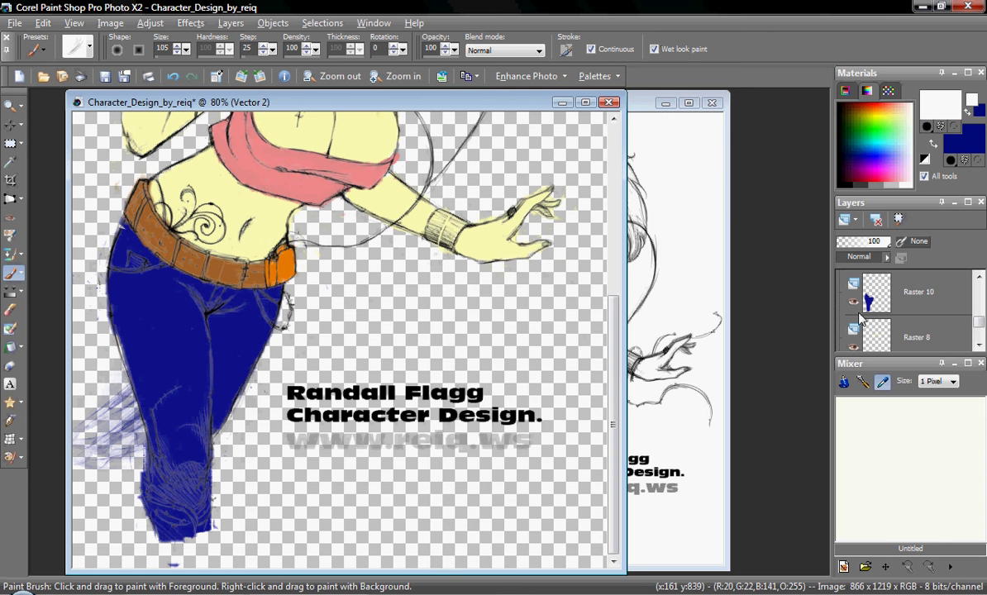
Select the Raster 10 layer and scroll the canvas up to show the head and torso
left_click(923, 306)
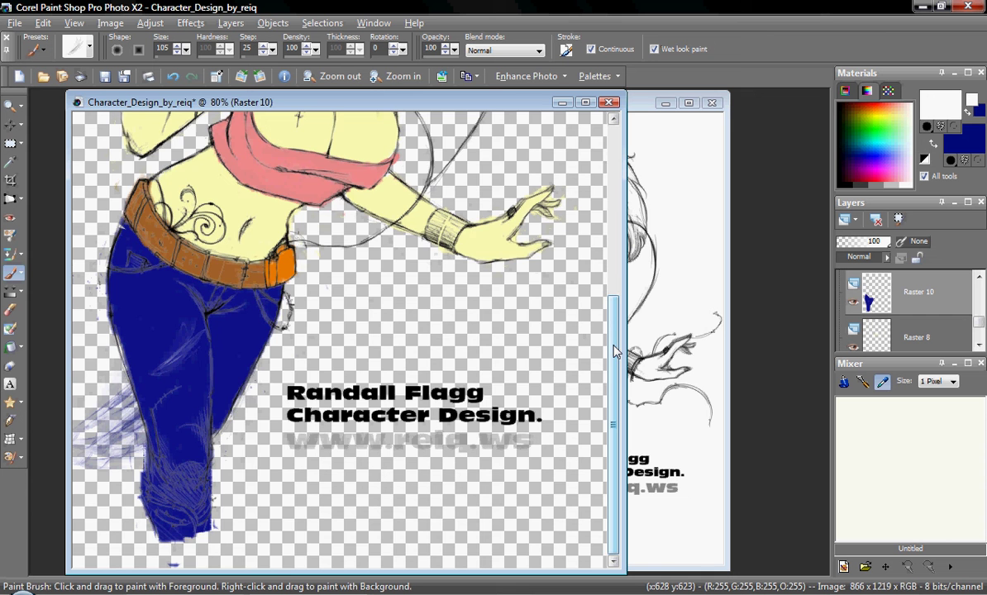
mouse_move(613, 351)
left_mouse_down()
mouse_move(615, 246)
mouse_move(616, 265)
mouse_move(564, 195)
left_mouse_up()
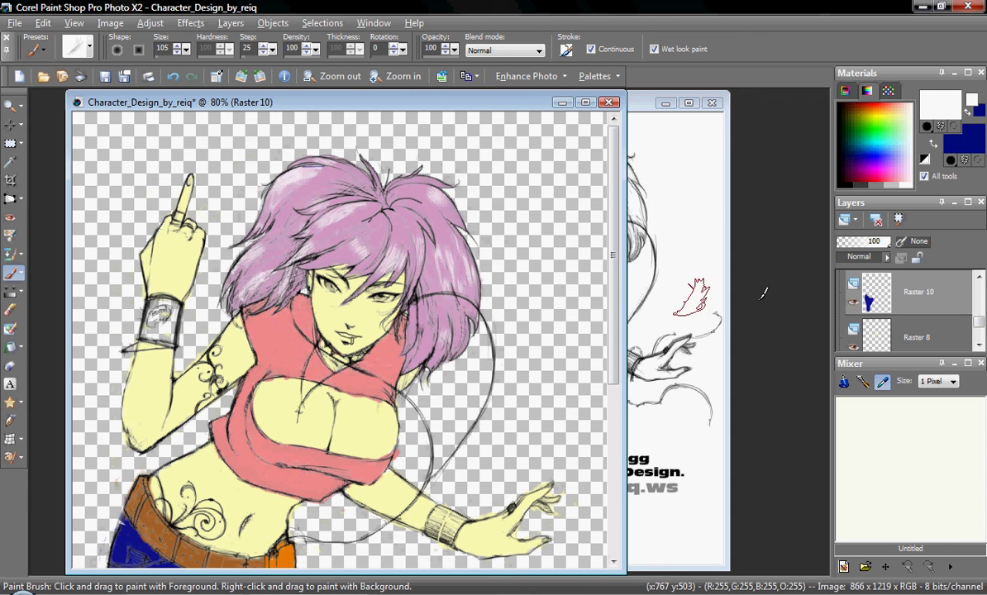
left_click(979, 292)
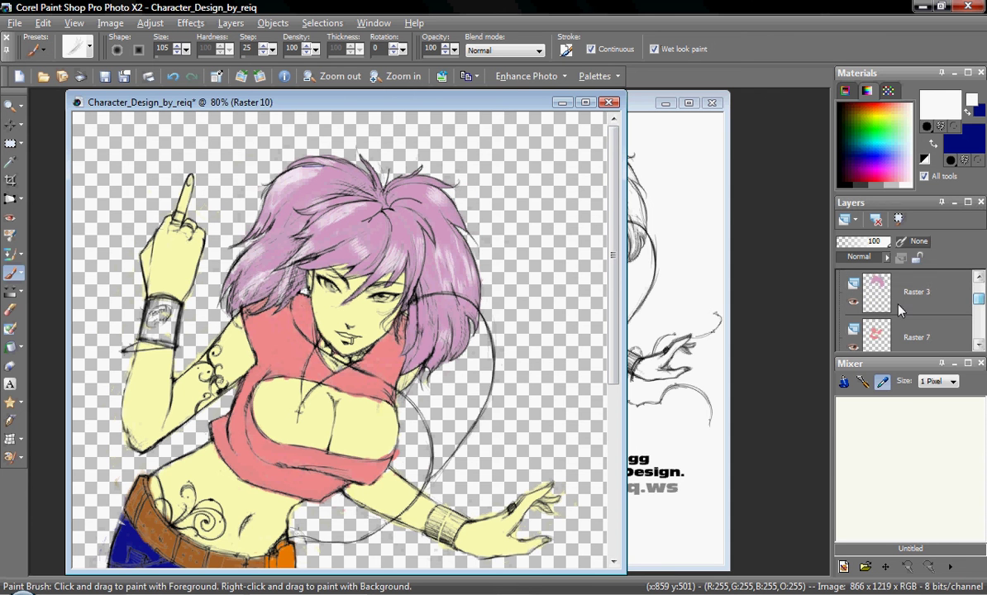
scroll(855, 314, "down", 1)
scroll(860, 312, "up", 1)
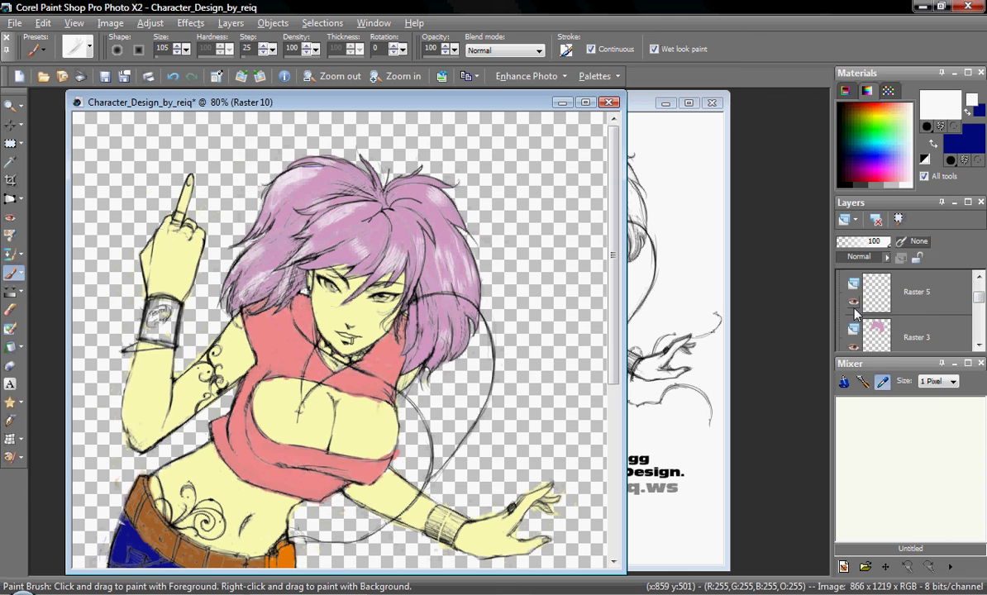
left_click(855, 305)
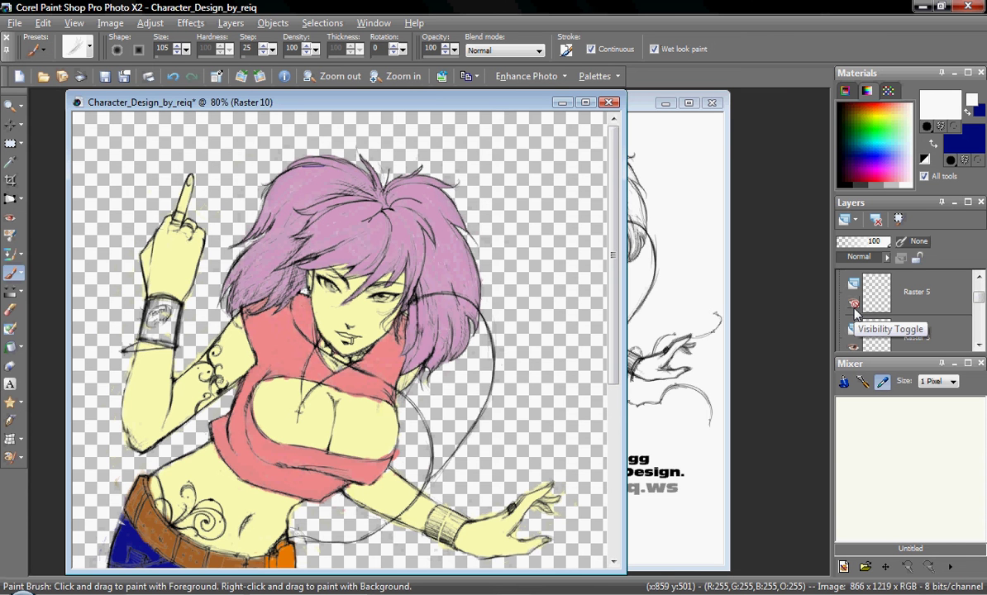
left_click(855, 306)
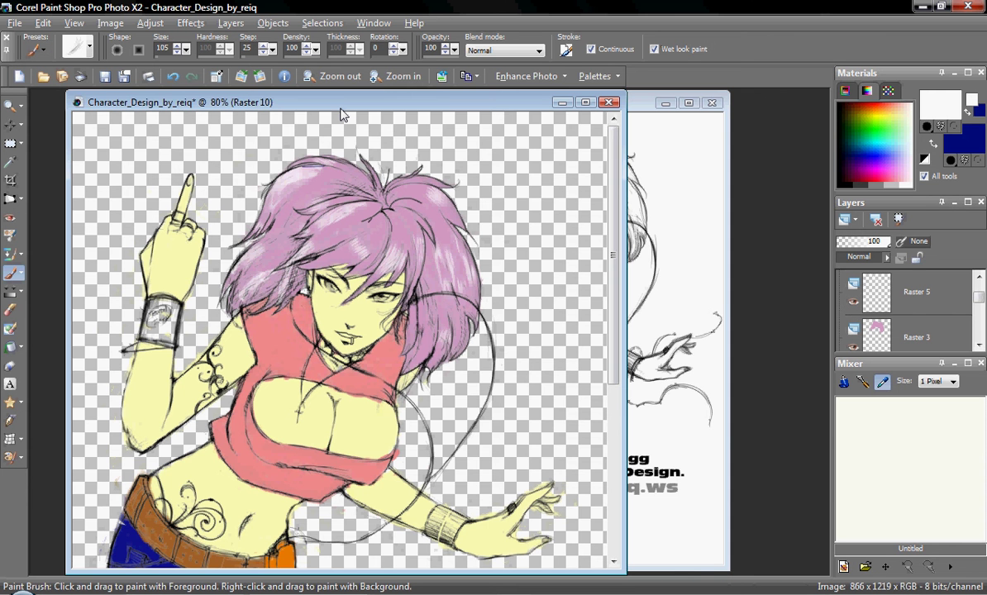
mouse_move(910, 314)
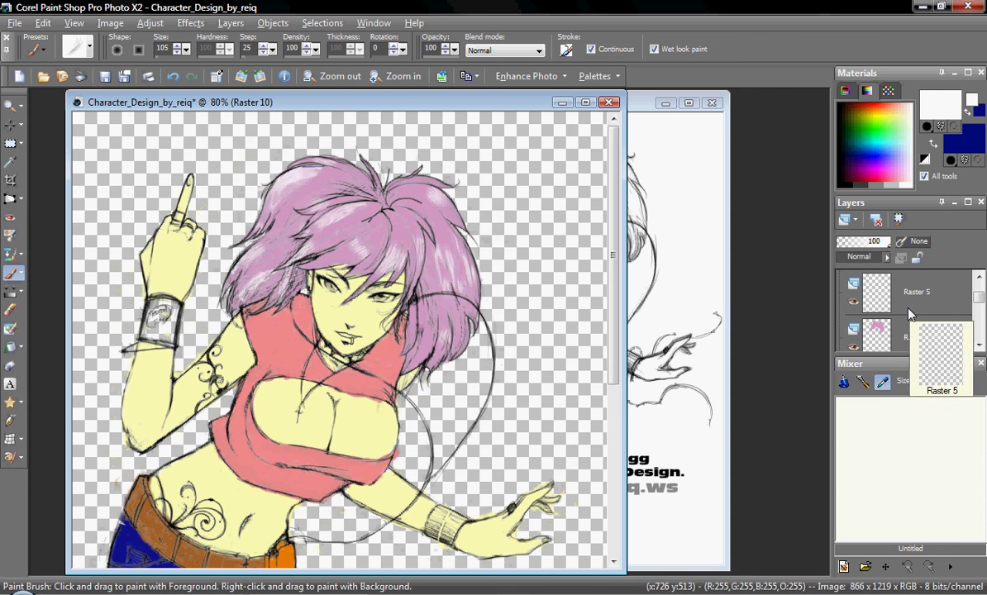
scroll(909, 314, "down", 2)
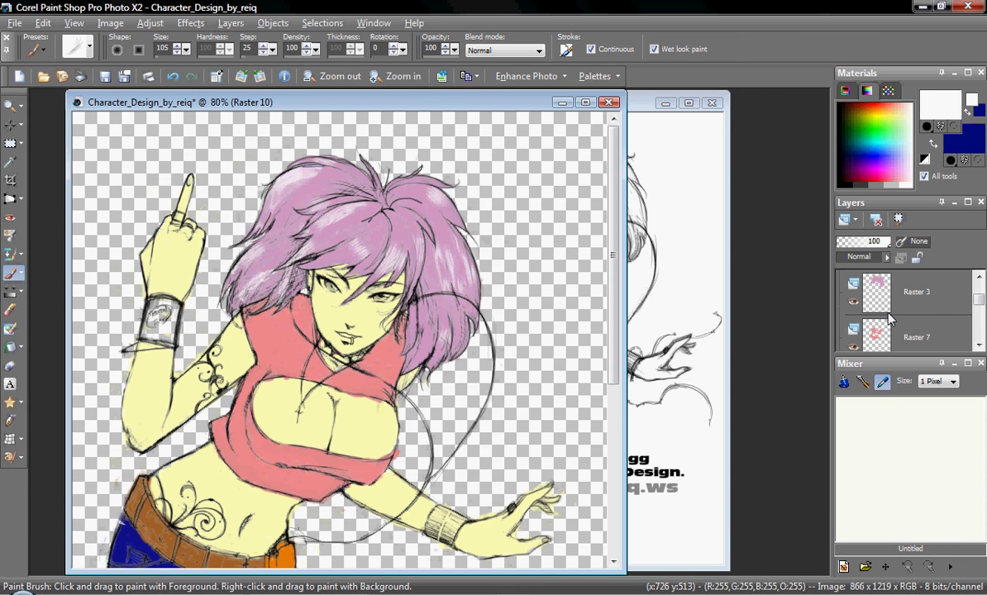
scroll(890, 320, "down", 1)
scroll(891, 320, "down", 1)
scroll(616, 198, "down", 2)
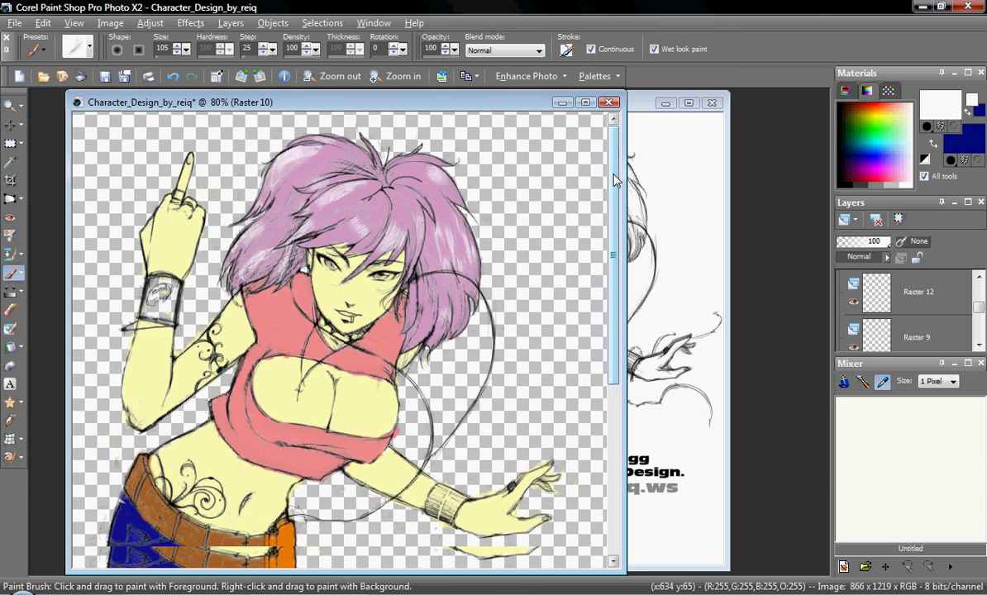
left_click_drag(616, 198, 624, 331)
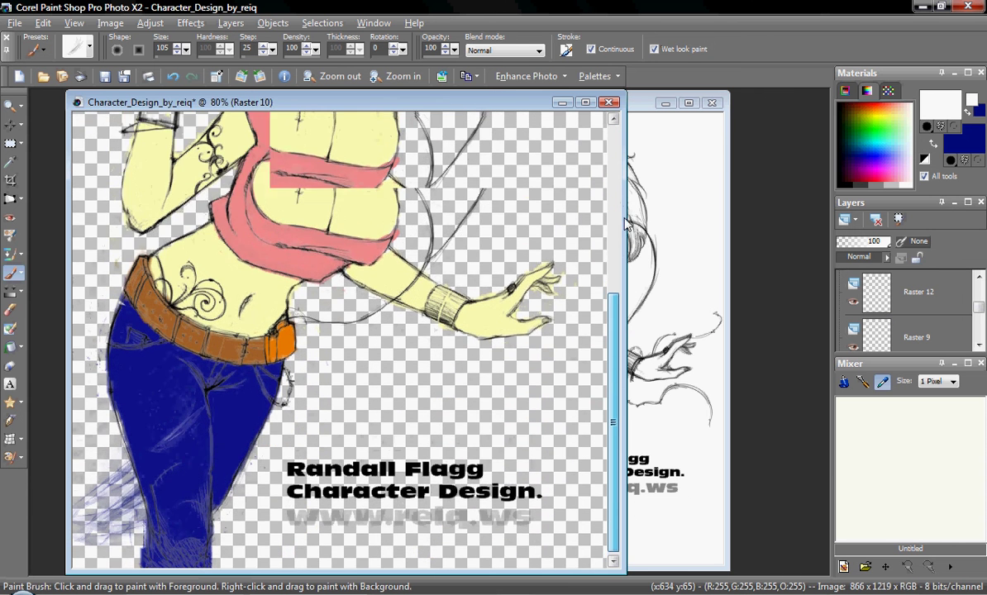
left_click(621, 201)
left_click(240, 25)
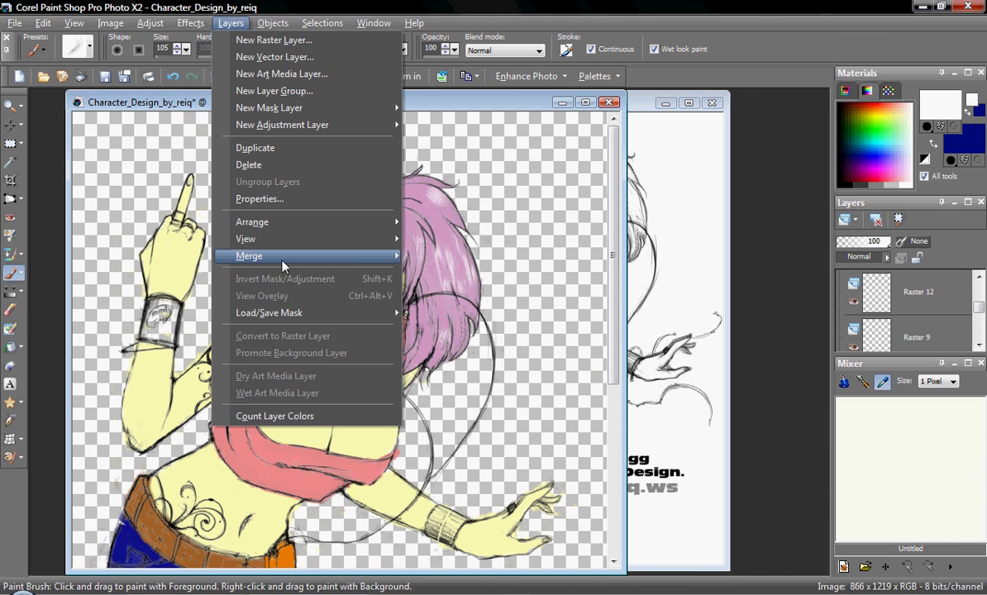
mouse_move(285, 256)
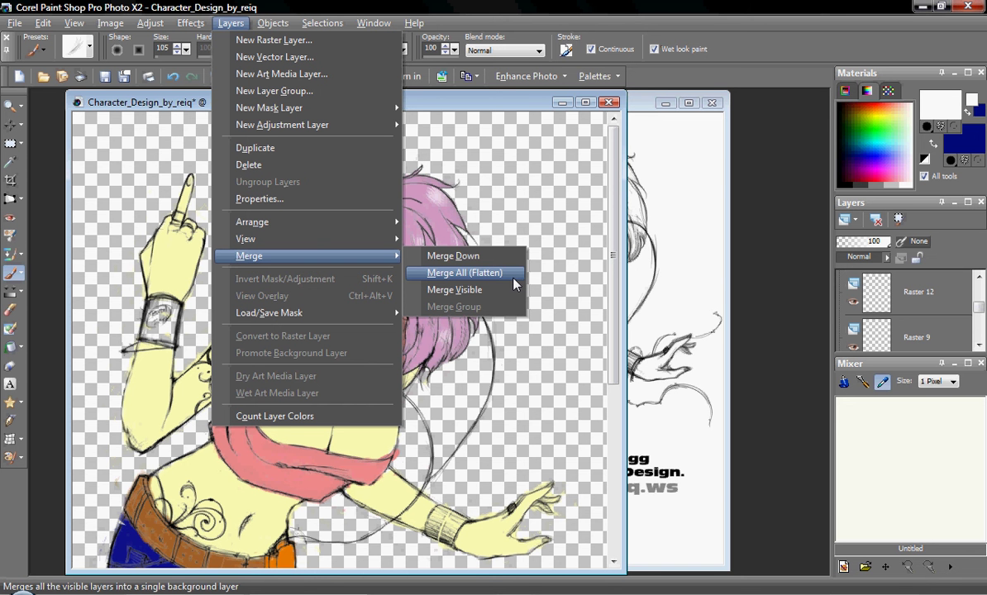
Dismiss the layer menu and zoom out to 50% beside the original pencil sketch
left_click(464, 98)
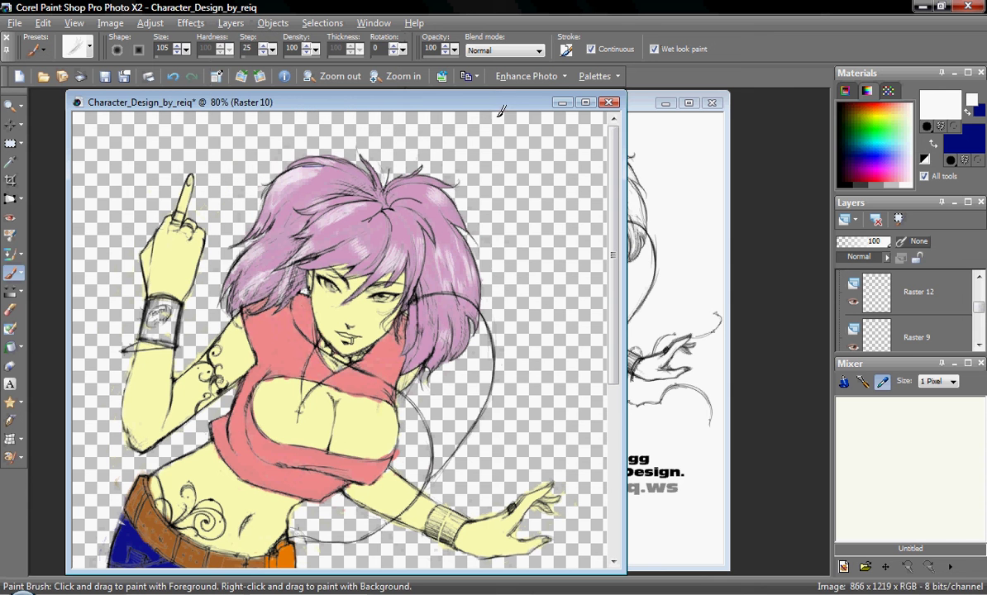
left_click_drag(525, 177, 542, 236)
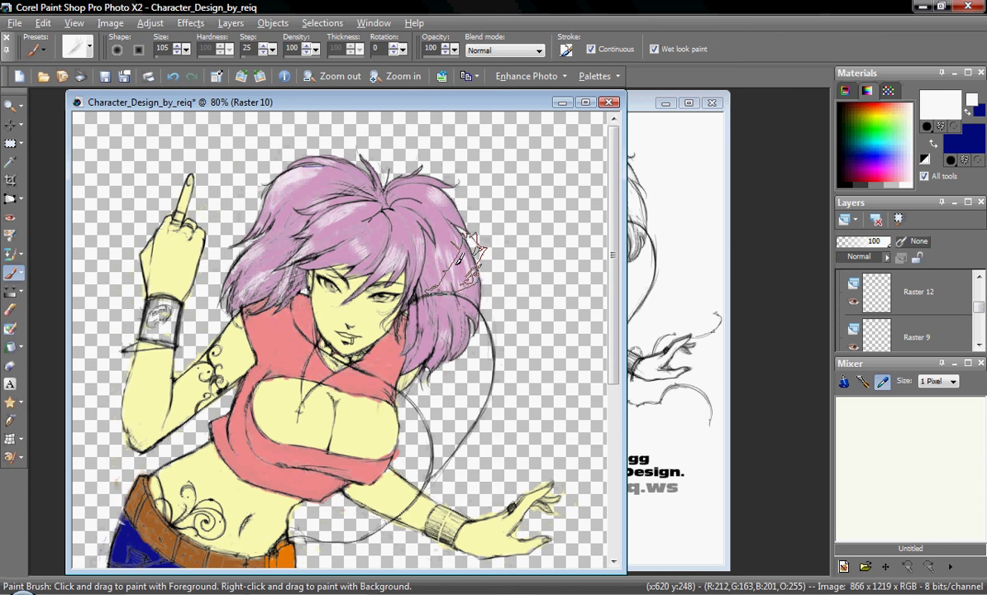
scroll(457, 262, "down", 2)
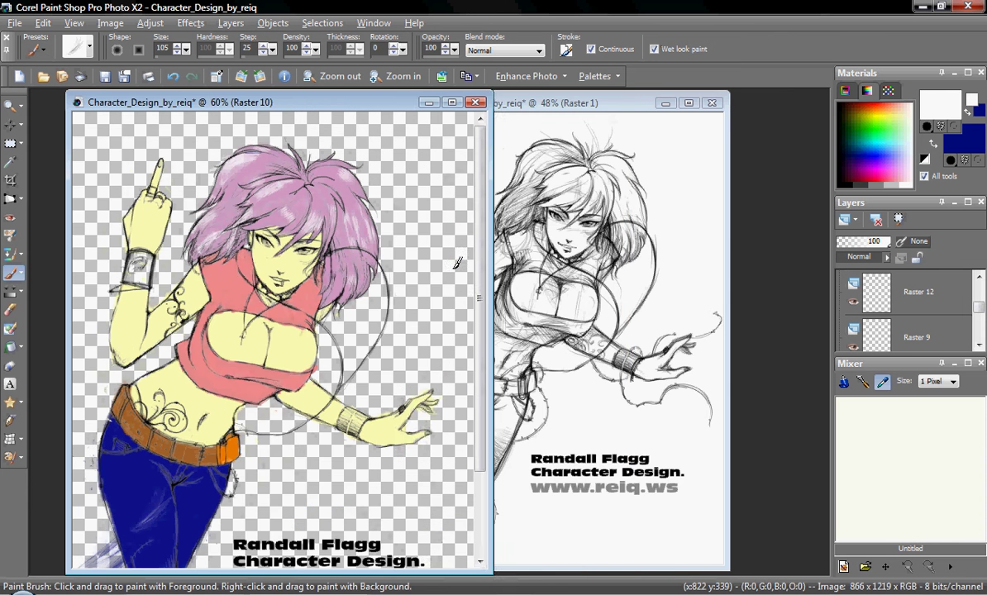
scroll(458, 262, "down", 1)
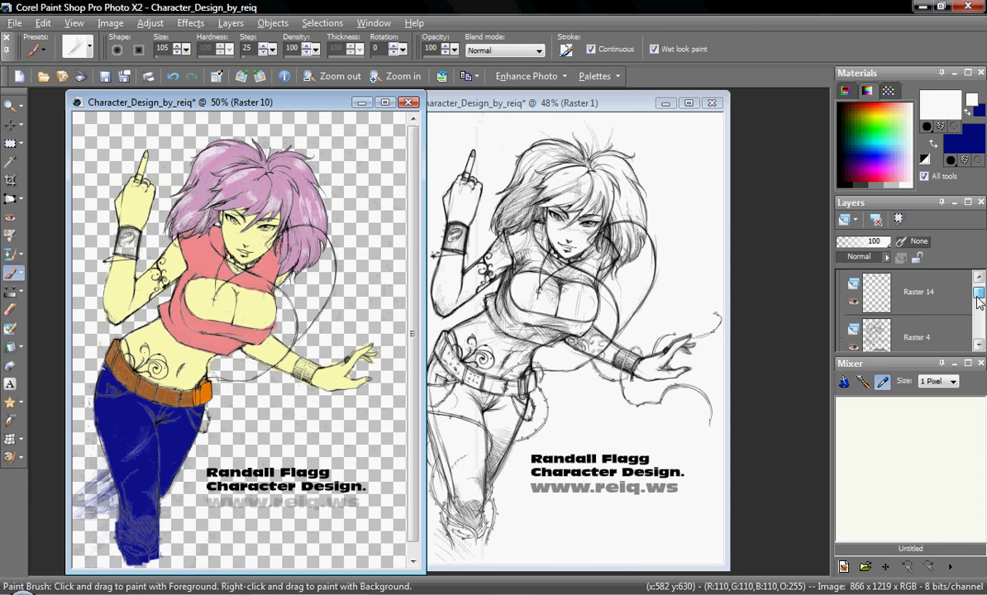
left_click_drag(979, 300, 981, 304)
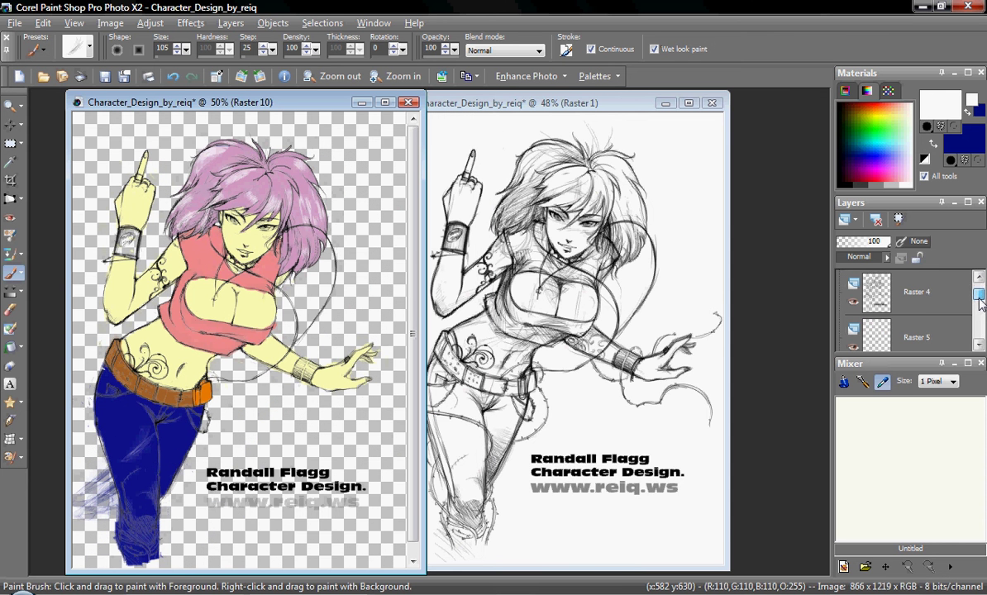